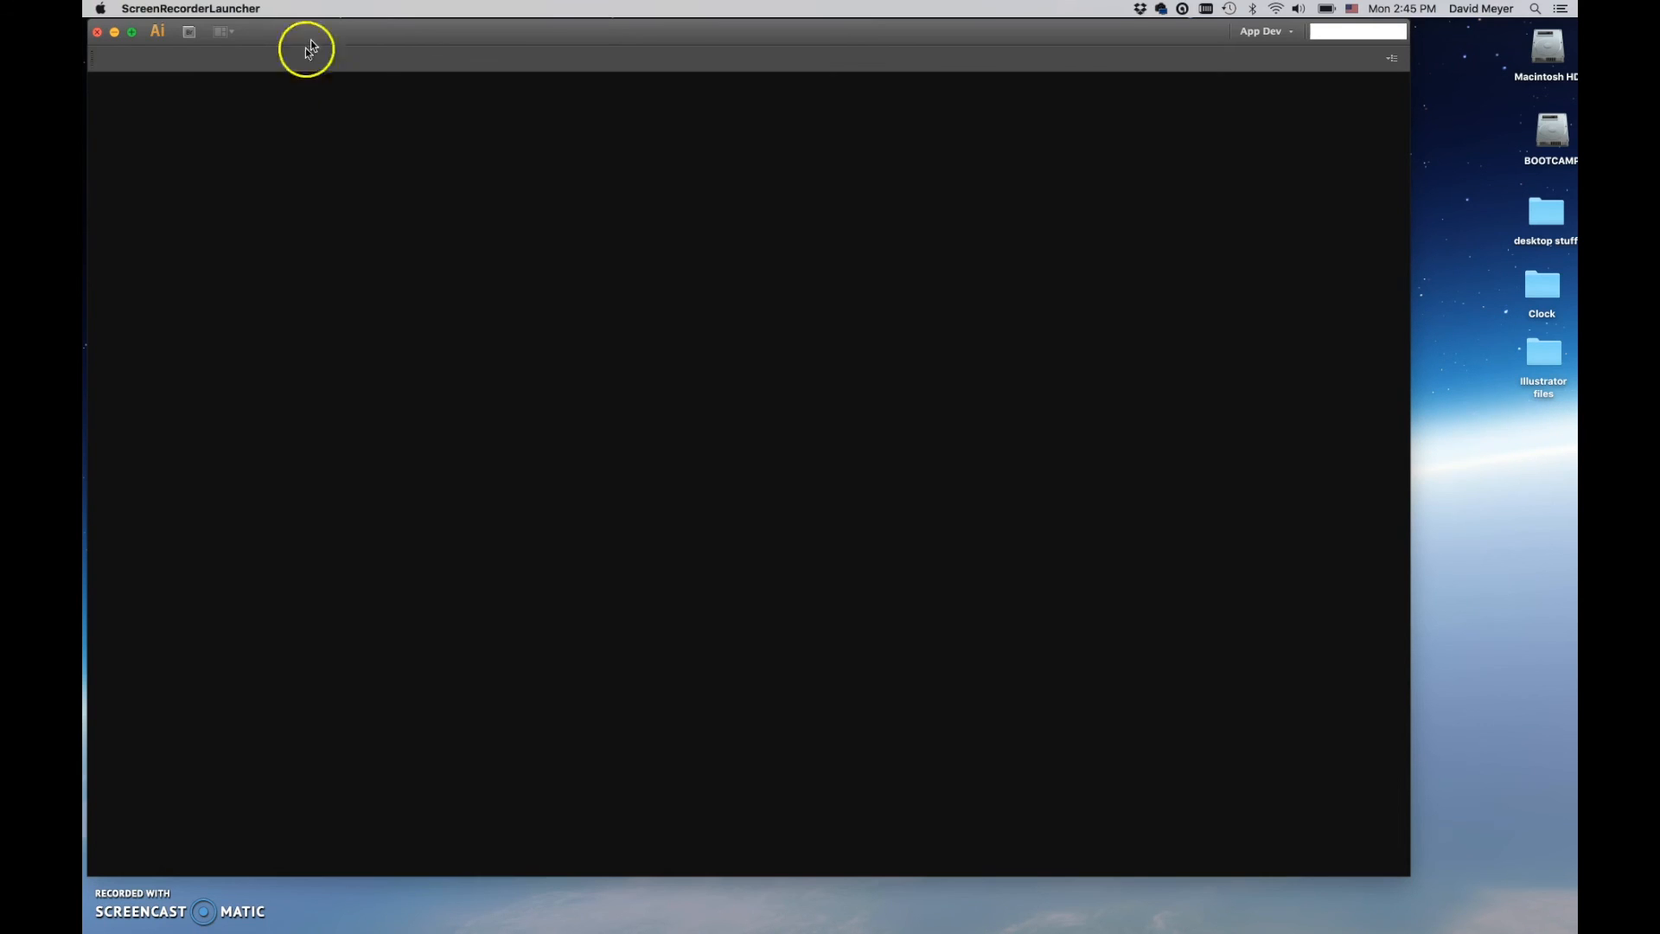
# Create a new 2400 × 2400 px document with pixel units, RGB color mode and 72 ppi raster effects.
pyautogui.click(288, 185)
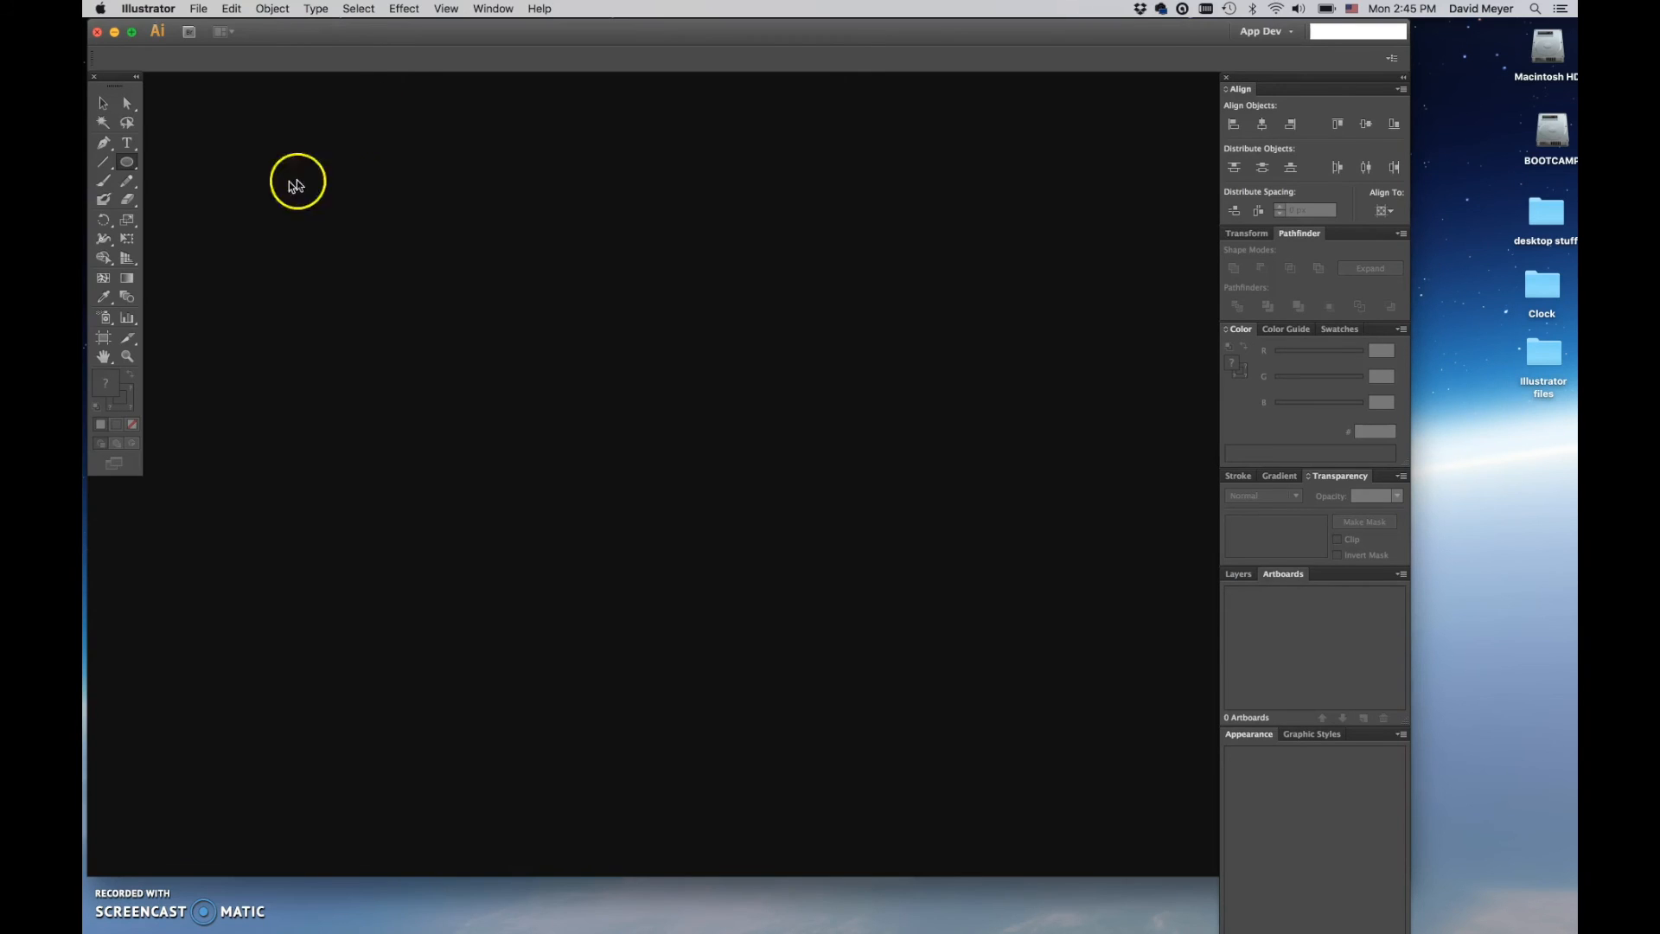
pyautogui.click(200, 8)
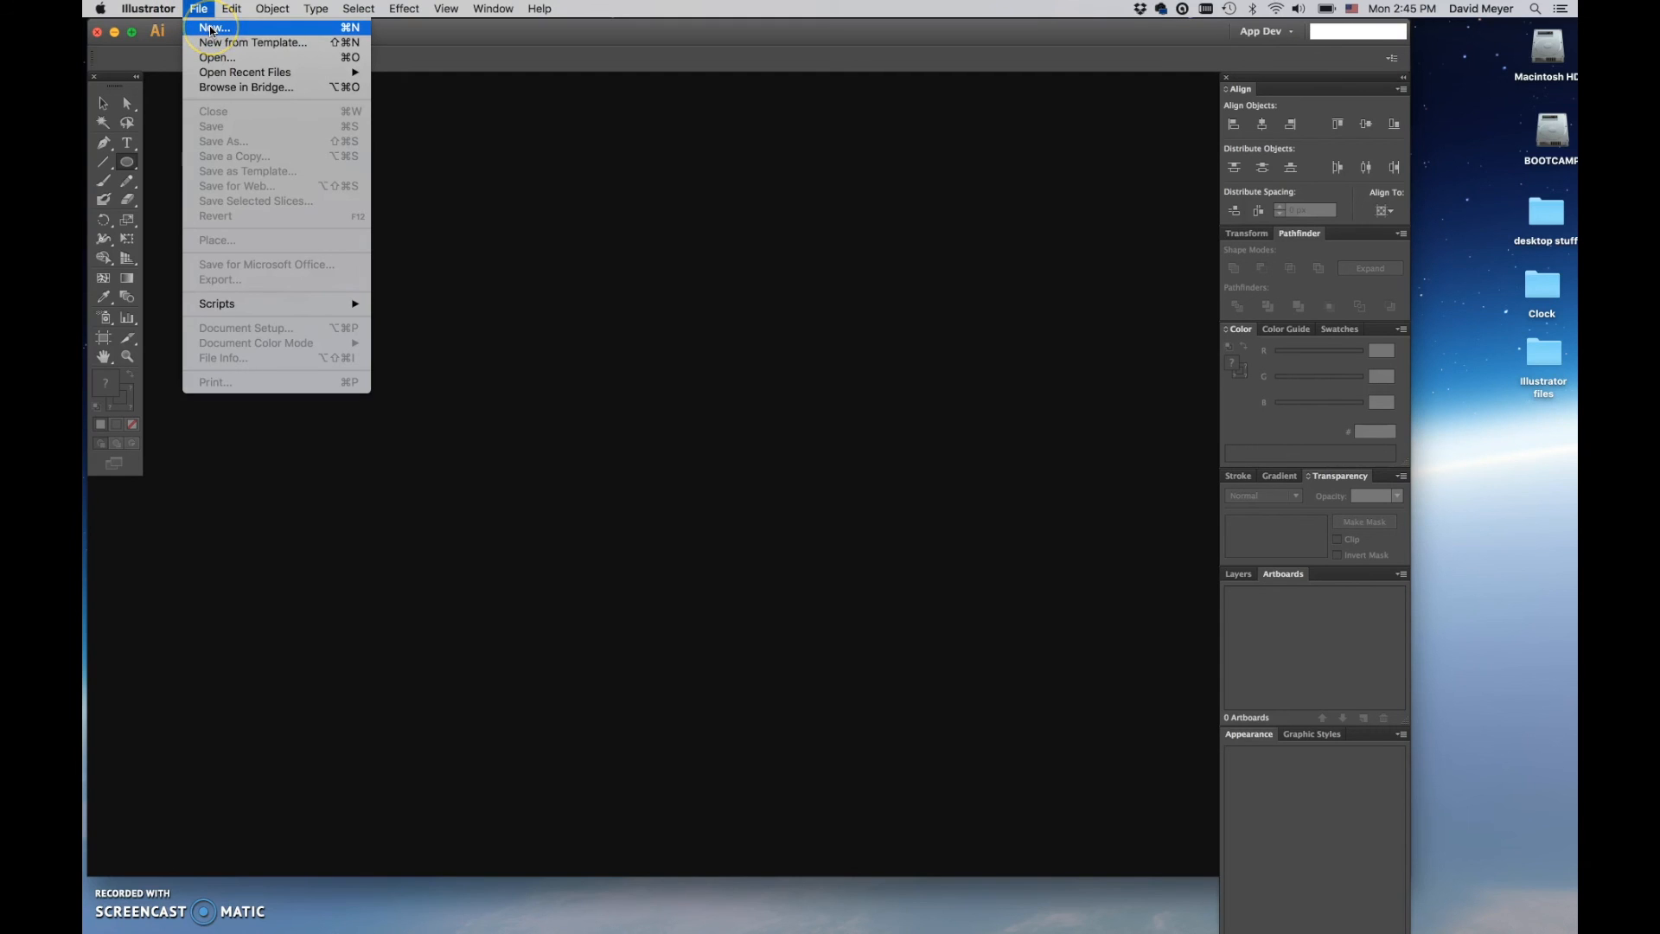
pyautogui.click(212, 29)
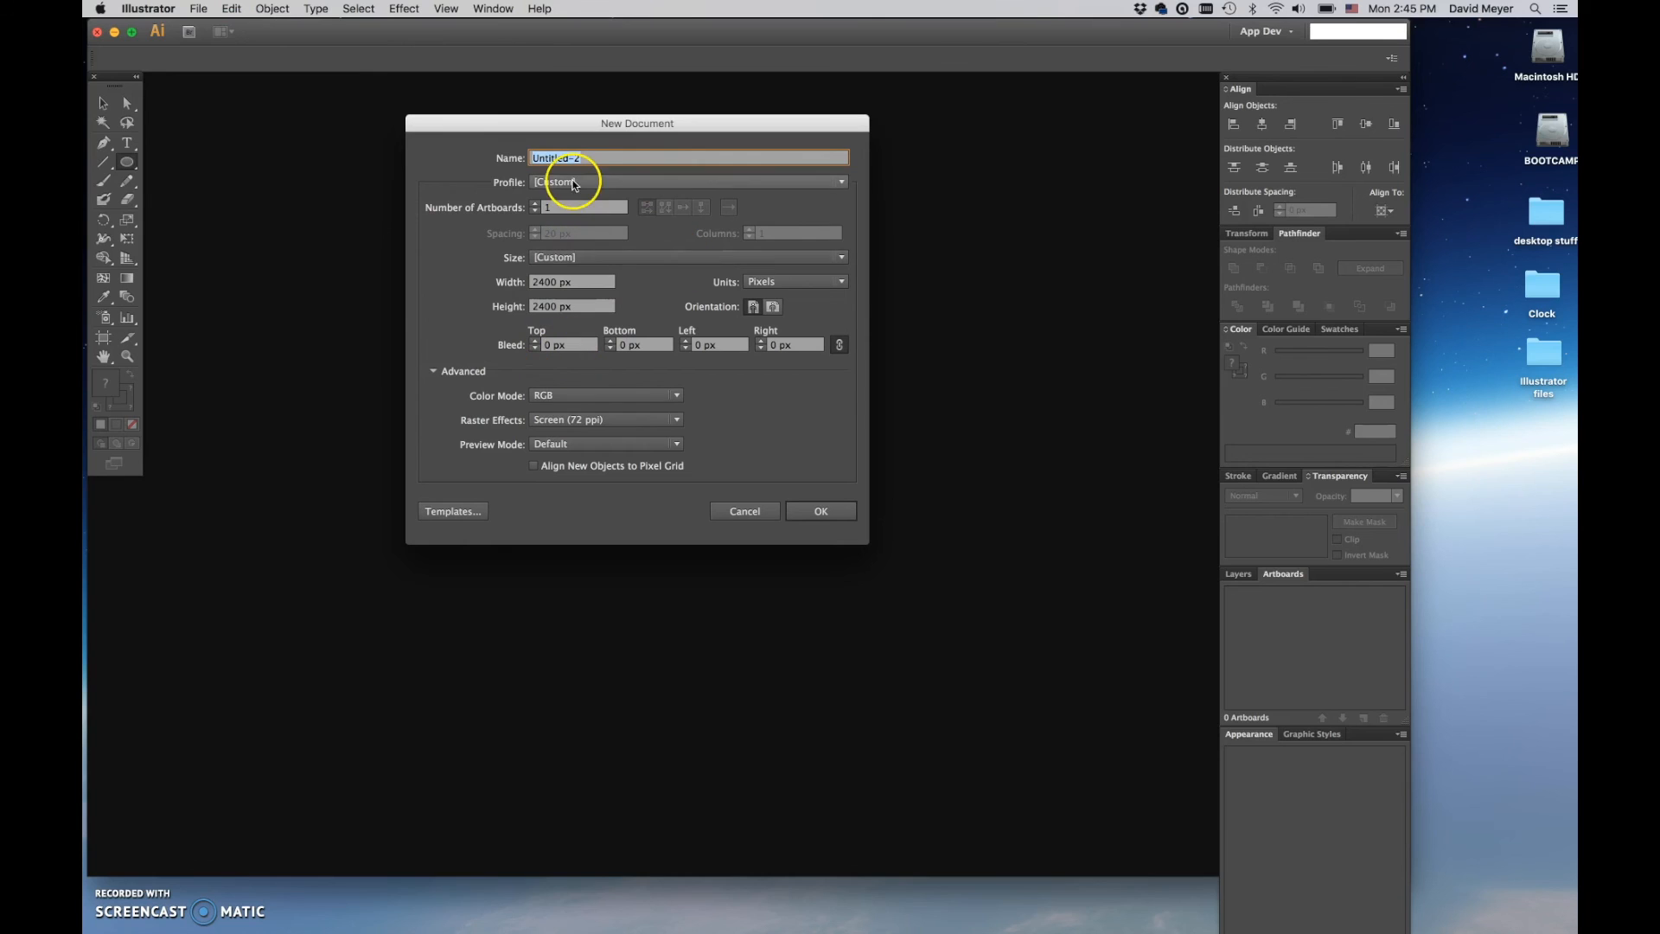
pyautogui.click(840, 281)
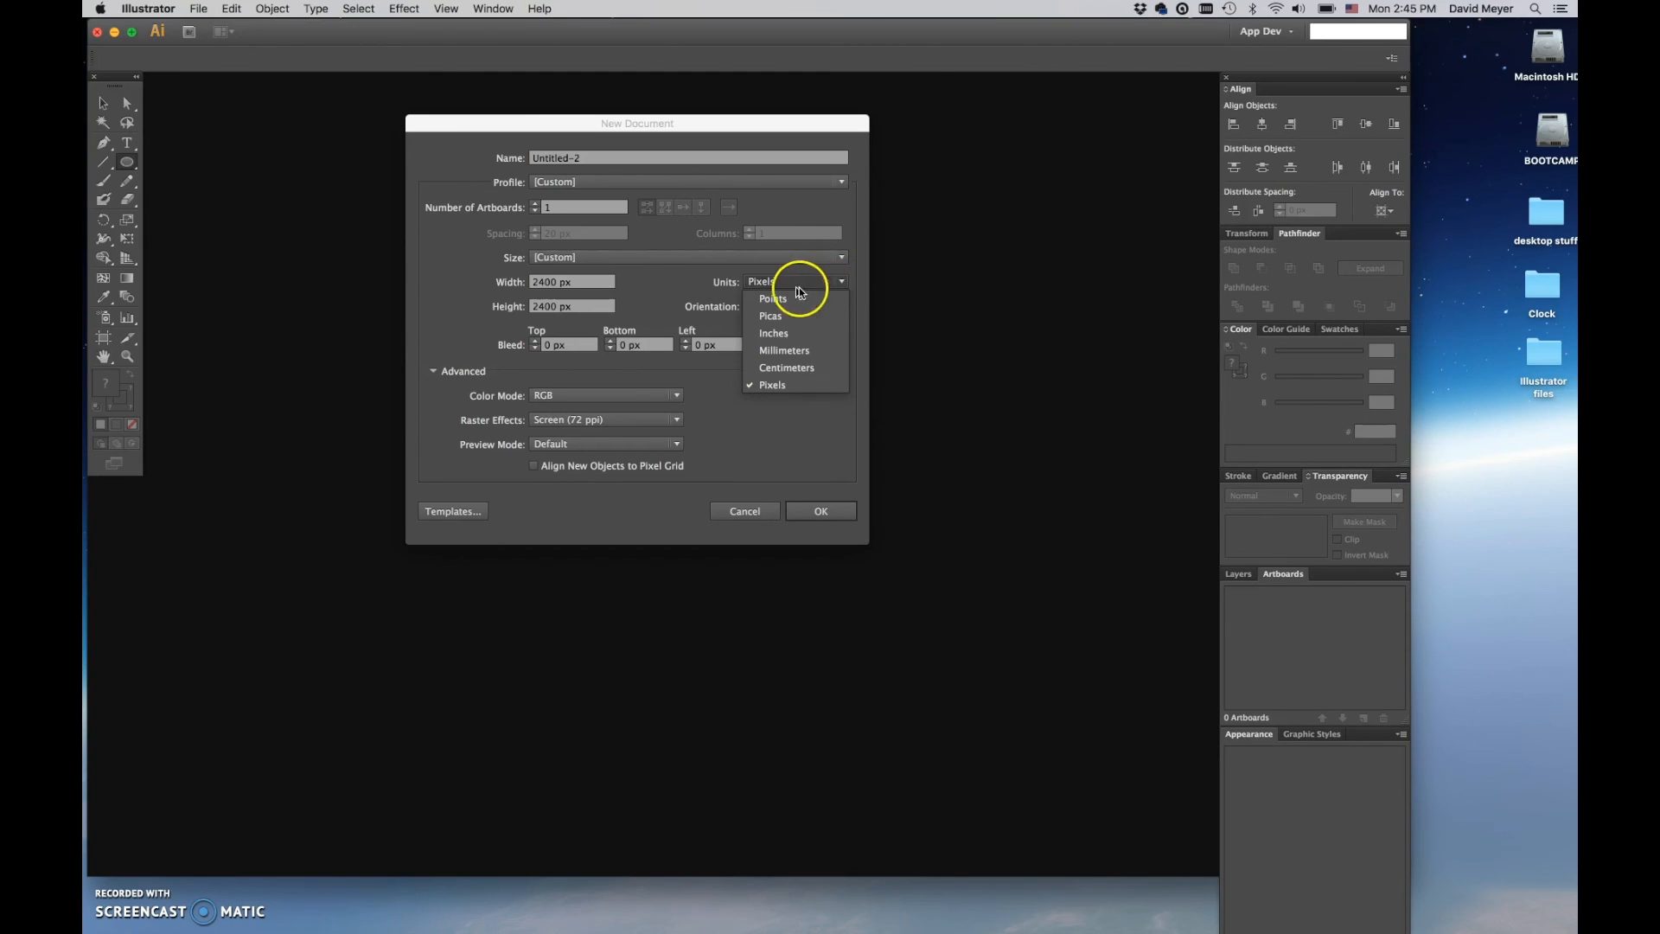
pyautogui.click(689, 278)
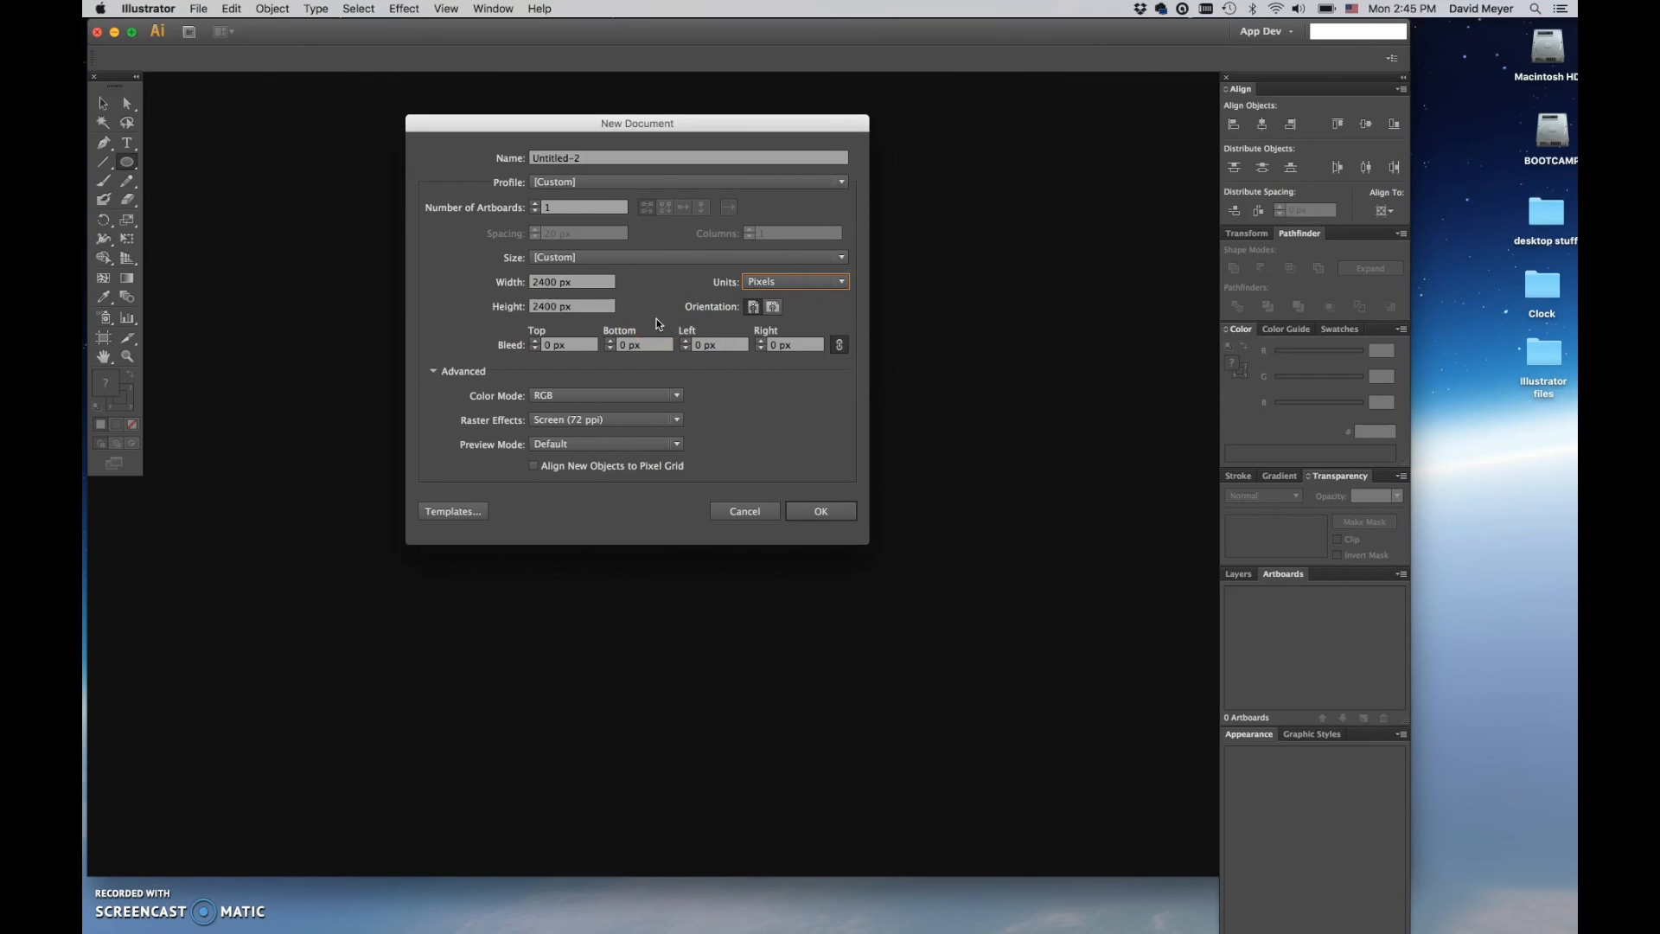
pyautogui.click(533, 285)
pyautogui.moveTo(532, 286); pyautogui.dragTo(595, 305)
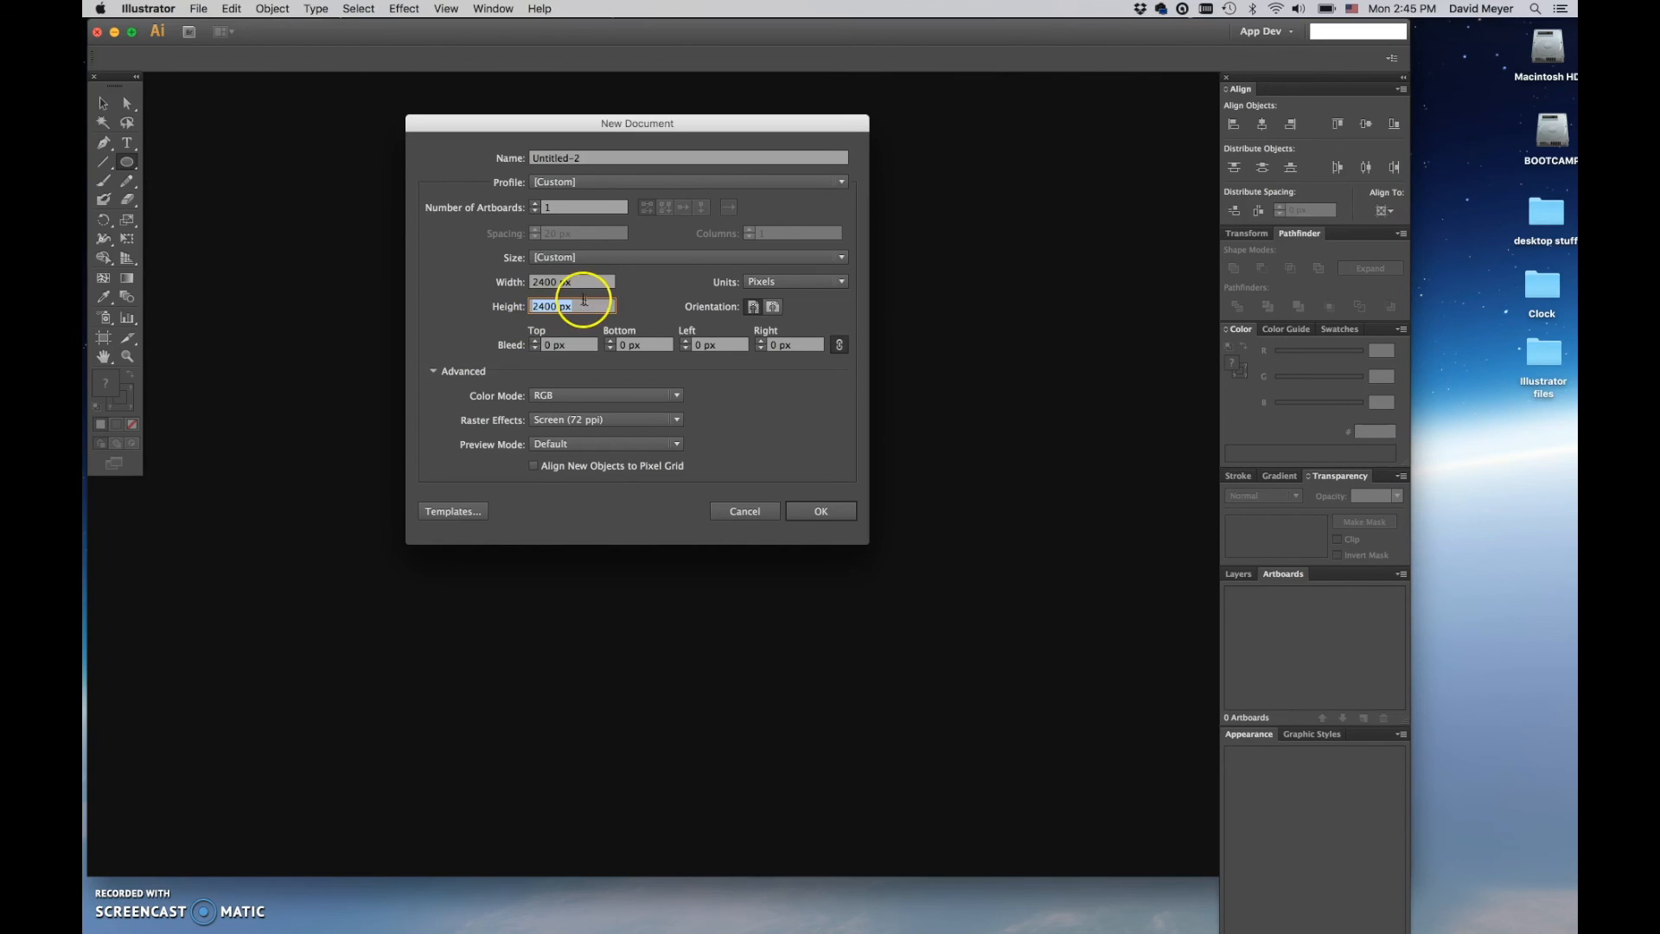
pyautogui.click(821, 516)
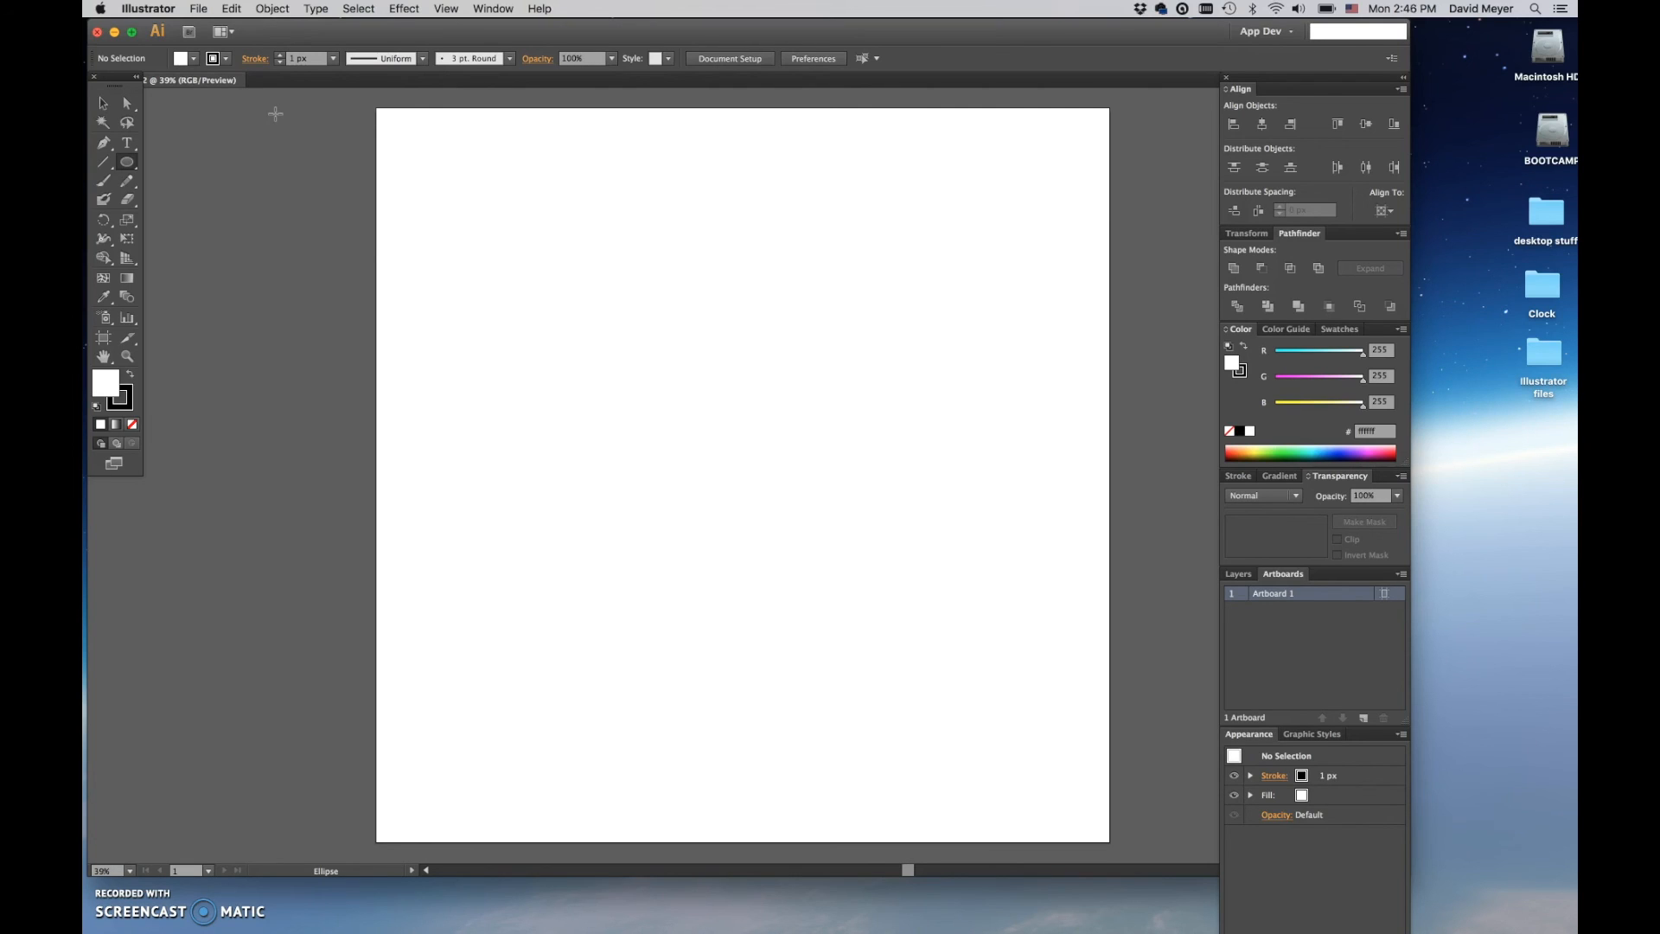
# Show the rulers and place a horizontal guide at about 1174 px and a vertical guide at about 1260 px.
pyautogui.press('super')
pyautogui.press('super+r')
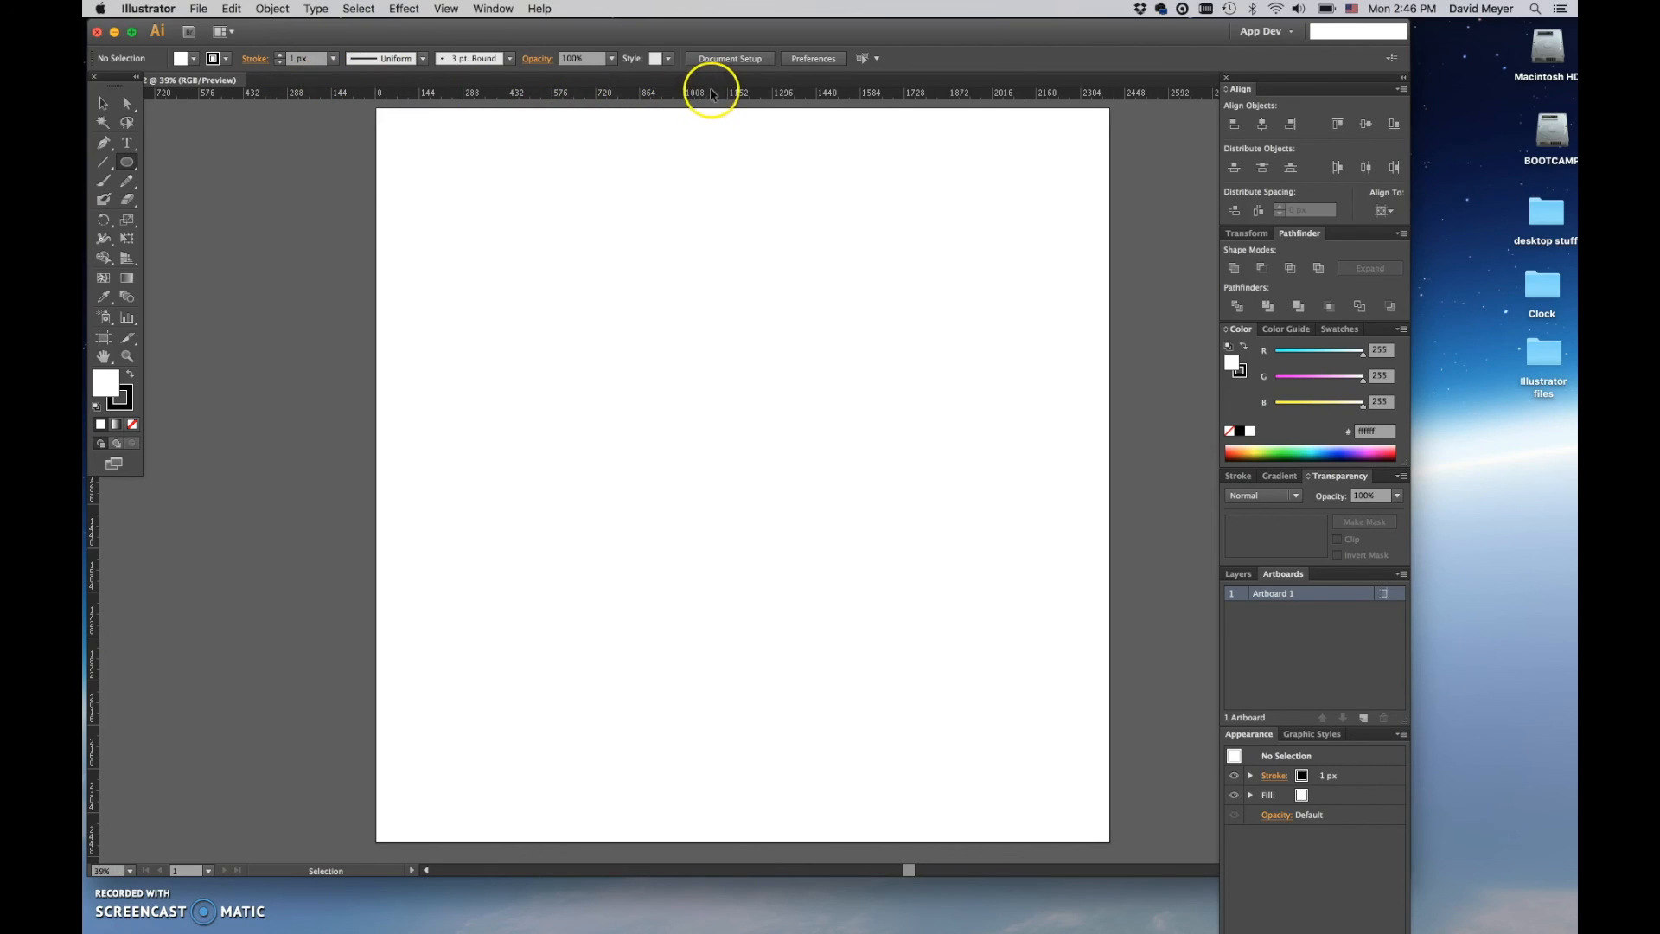
pyautogui.moveTo(716, 97); pyautogui.dragTo(724, 472)
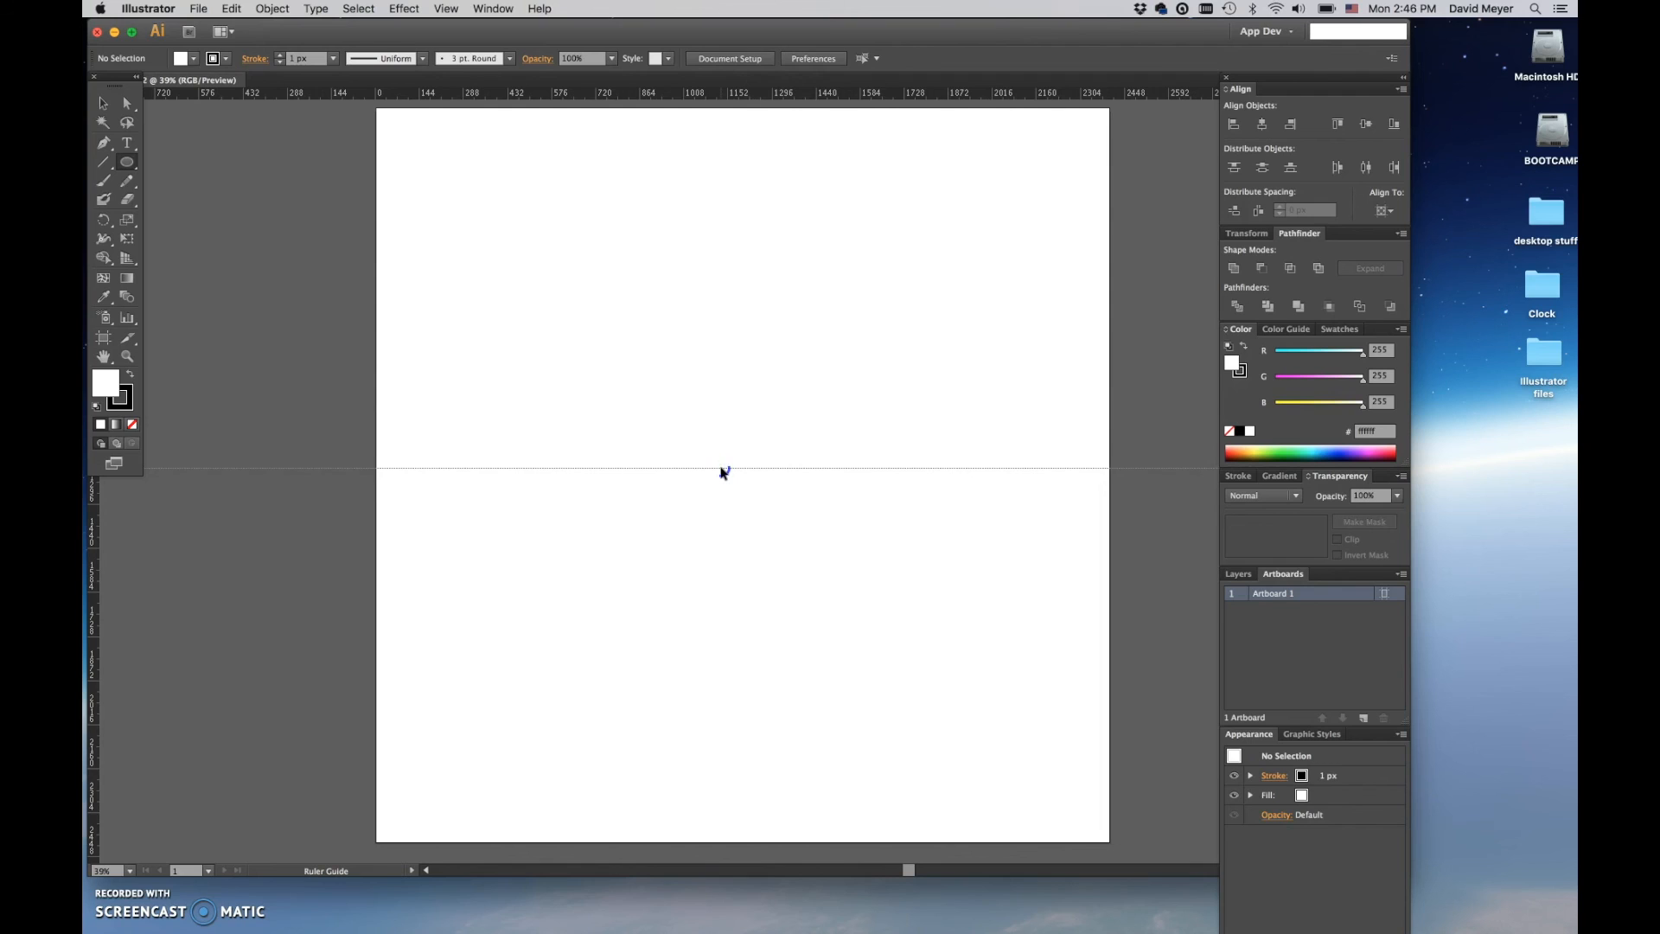
pyautogui.click(307, 502)
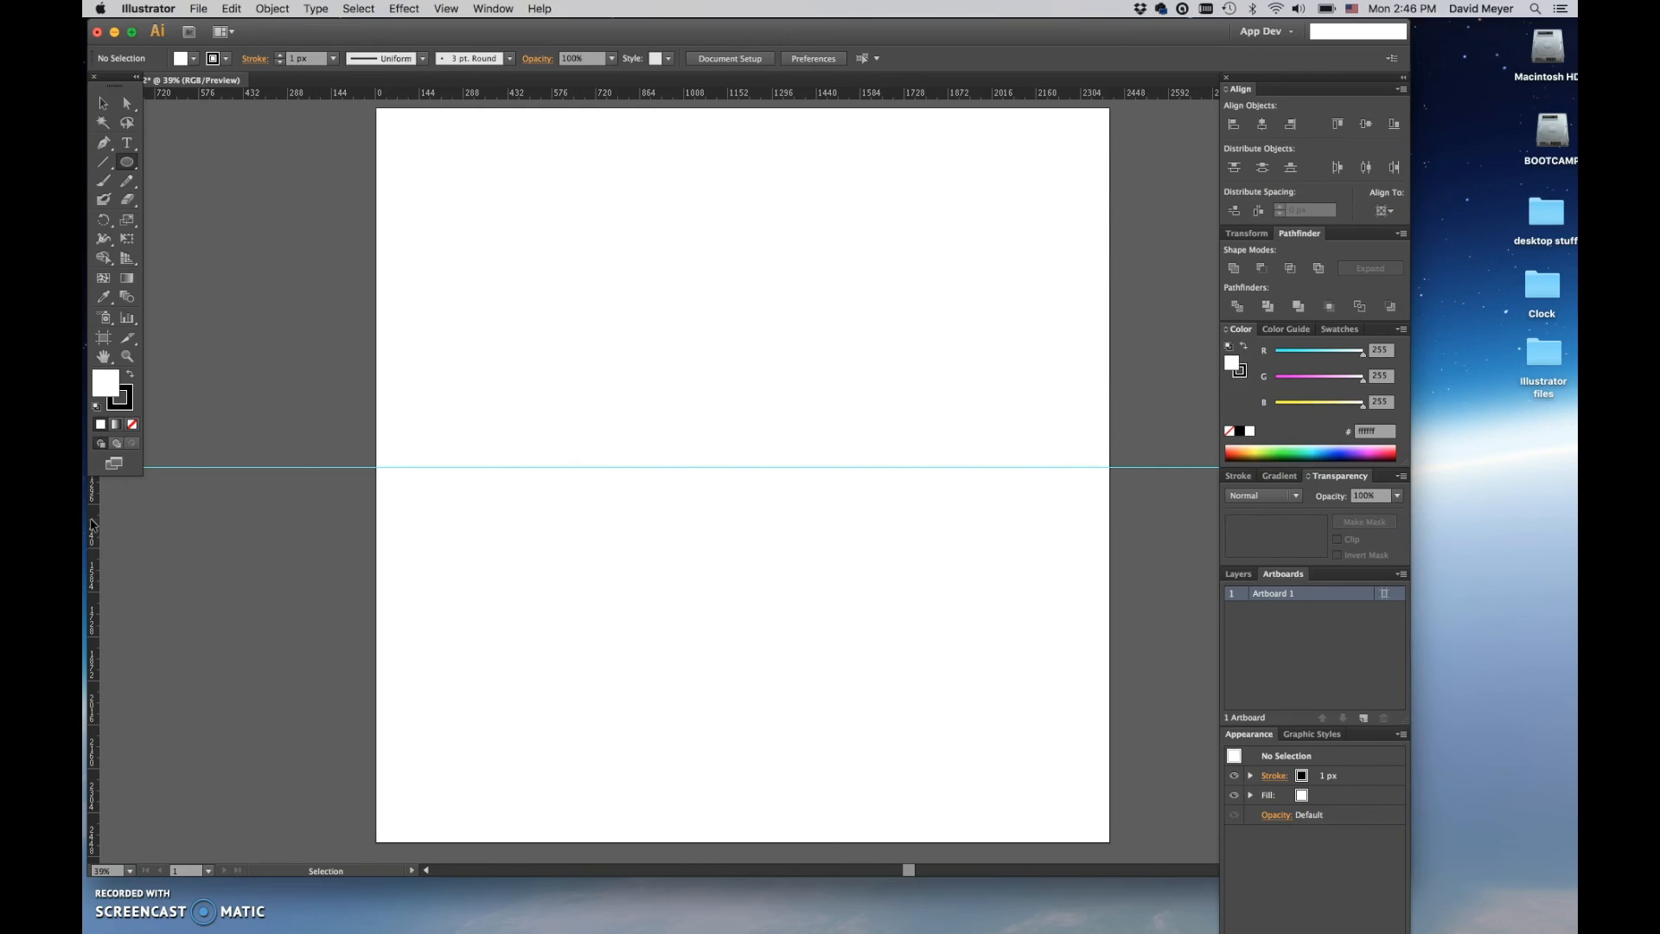
pyautogui.click(94, 523)
pyautogui.moveTo(95, 523); pyautogui.dragTo(761, 497)
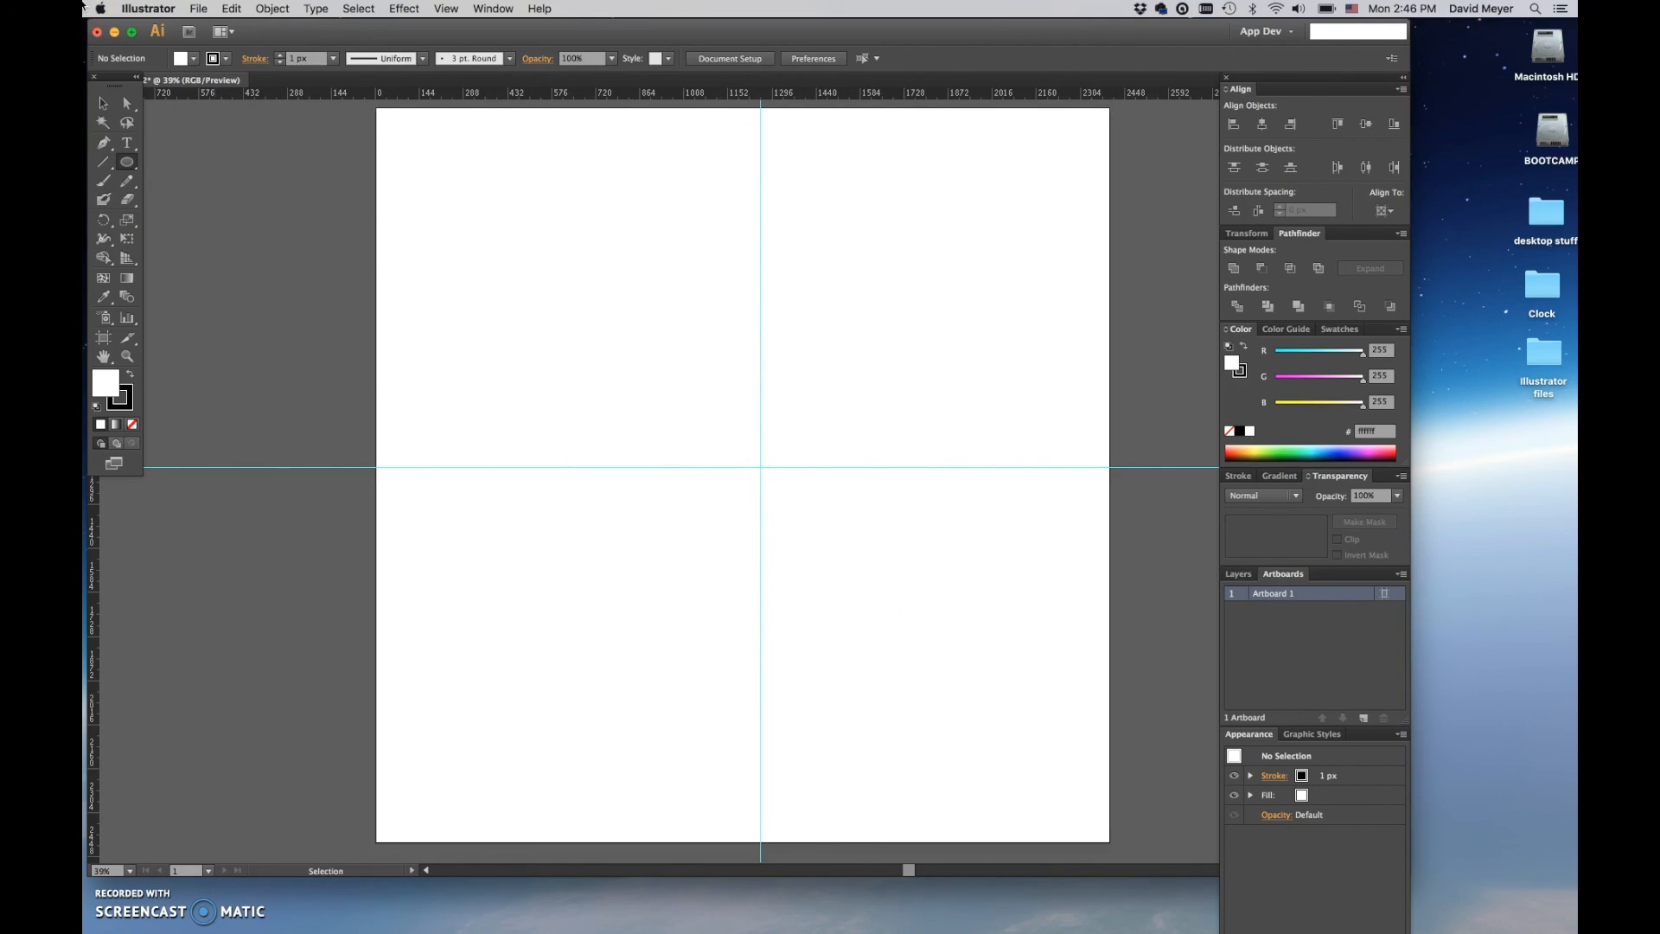
# Draw a circle about 2205 px in diameter centered on the intersection of the two guides.
pyautogui.click(124, 161)
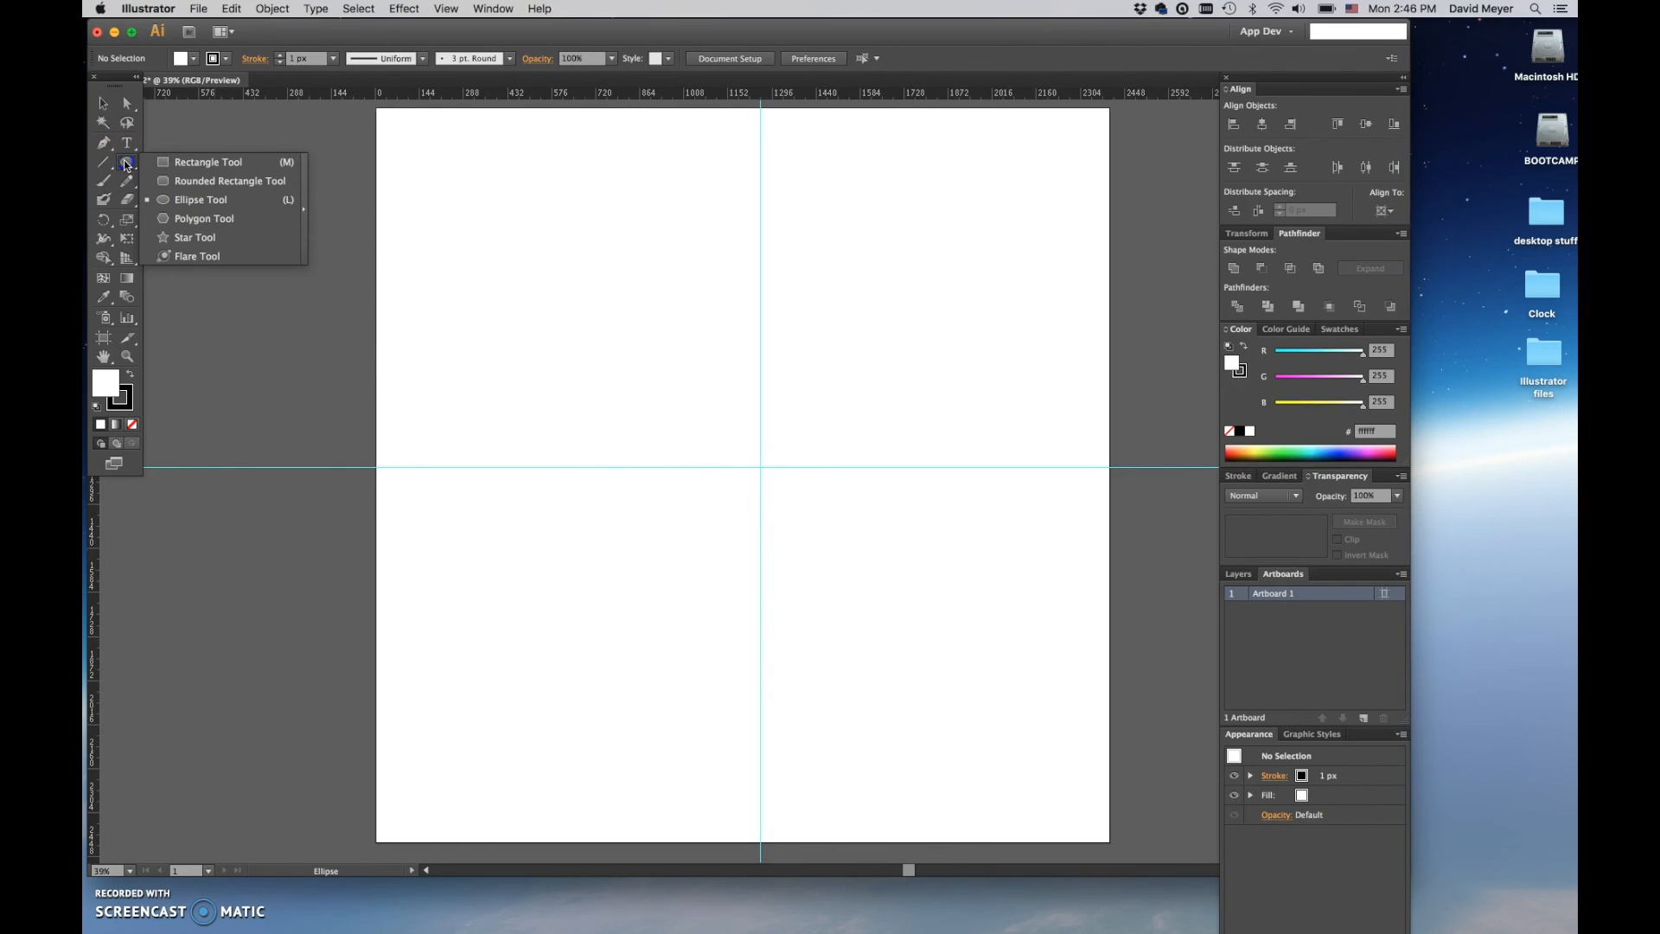
pyautogui.moveTo(125, 161); pyautogui.dragTo(182, 204)
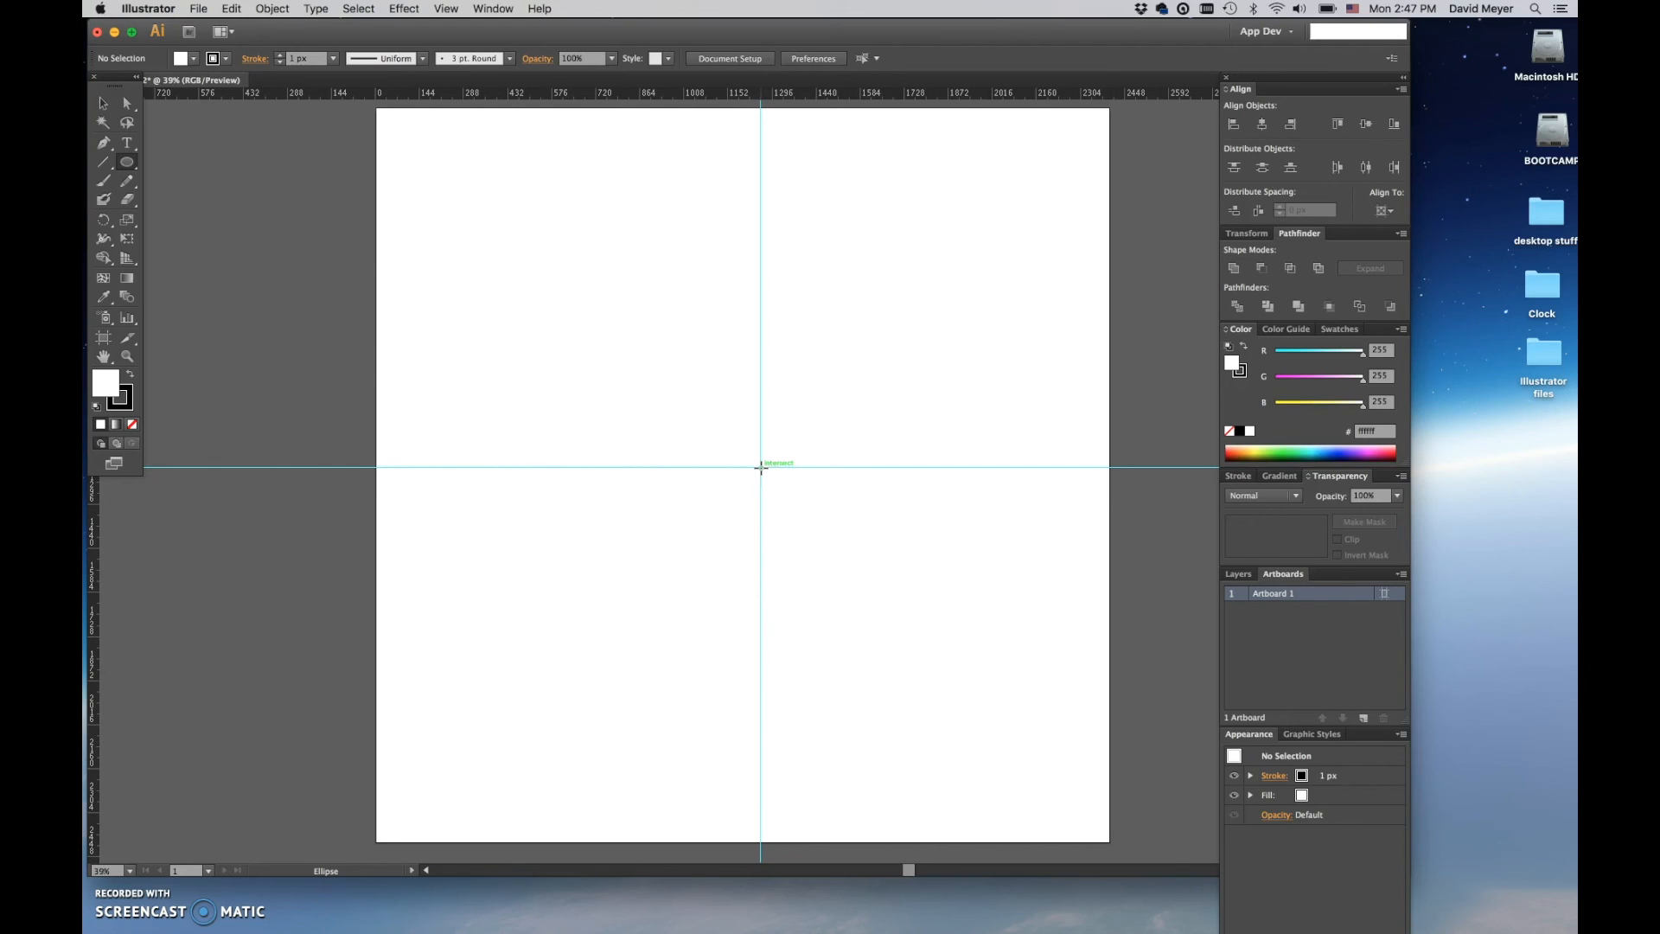
pyautogui.moveTo(761, 467); pyautogui.dragTo(766, 473)
pyautogui.moveTo(760, 467); pyautogui.dragTo(909, 804)
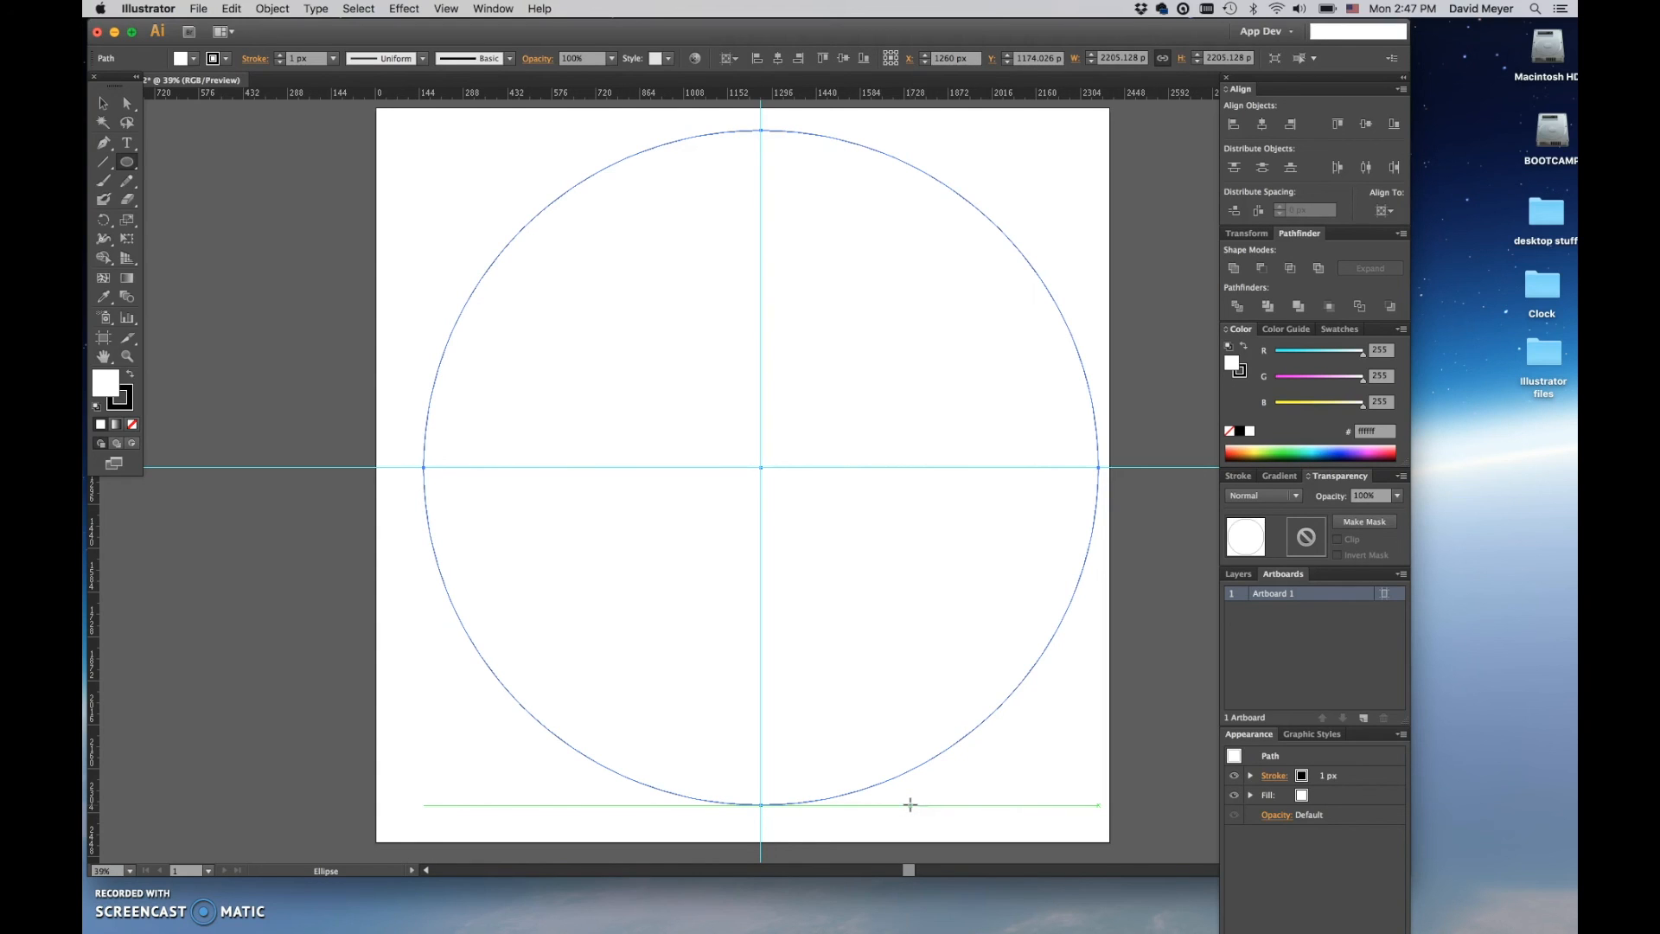
pyautogui.press('v')
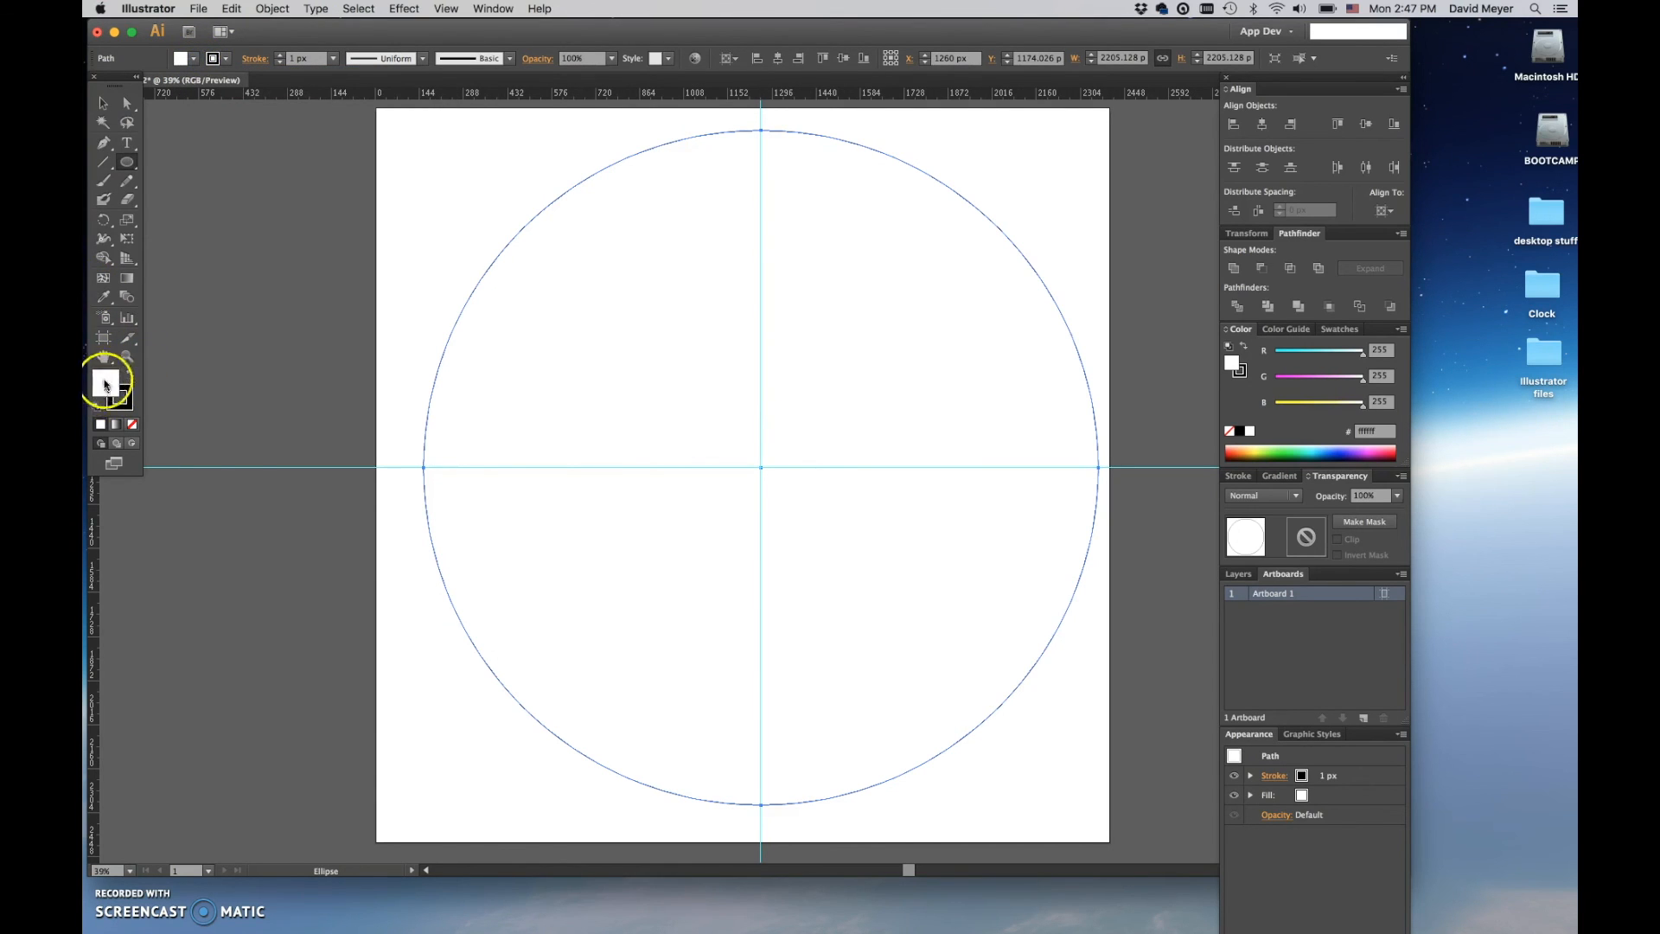
# Remove the circle's fill and set its stroke color to black.
pyautogui.click(193, 61)
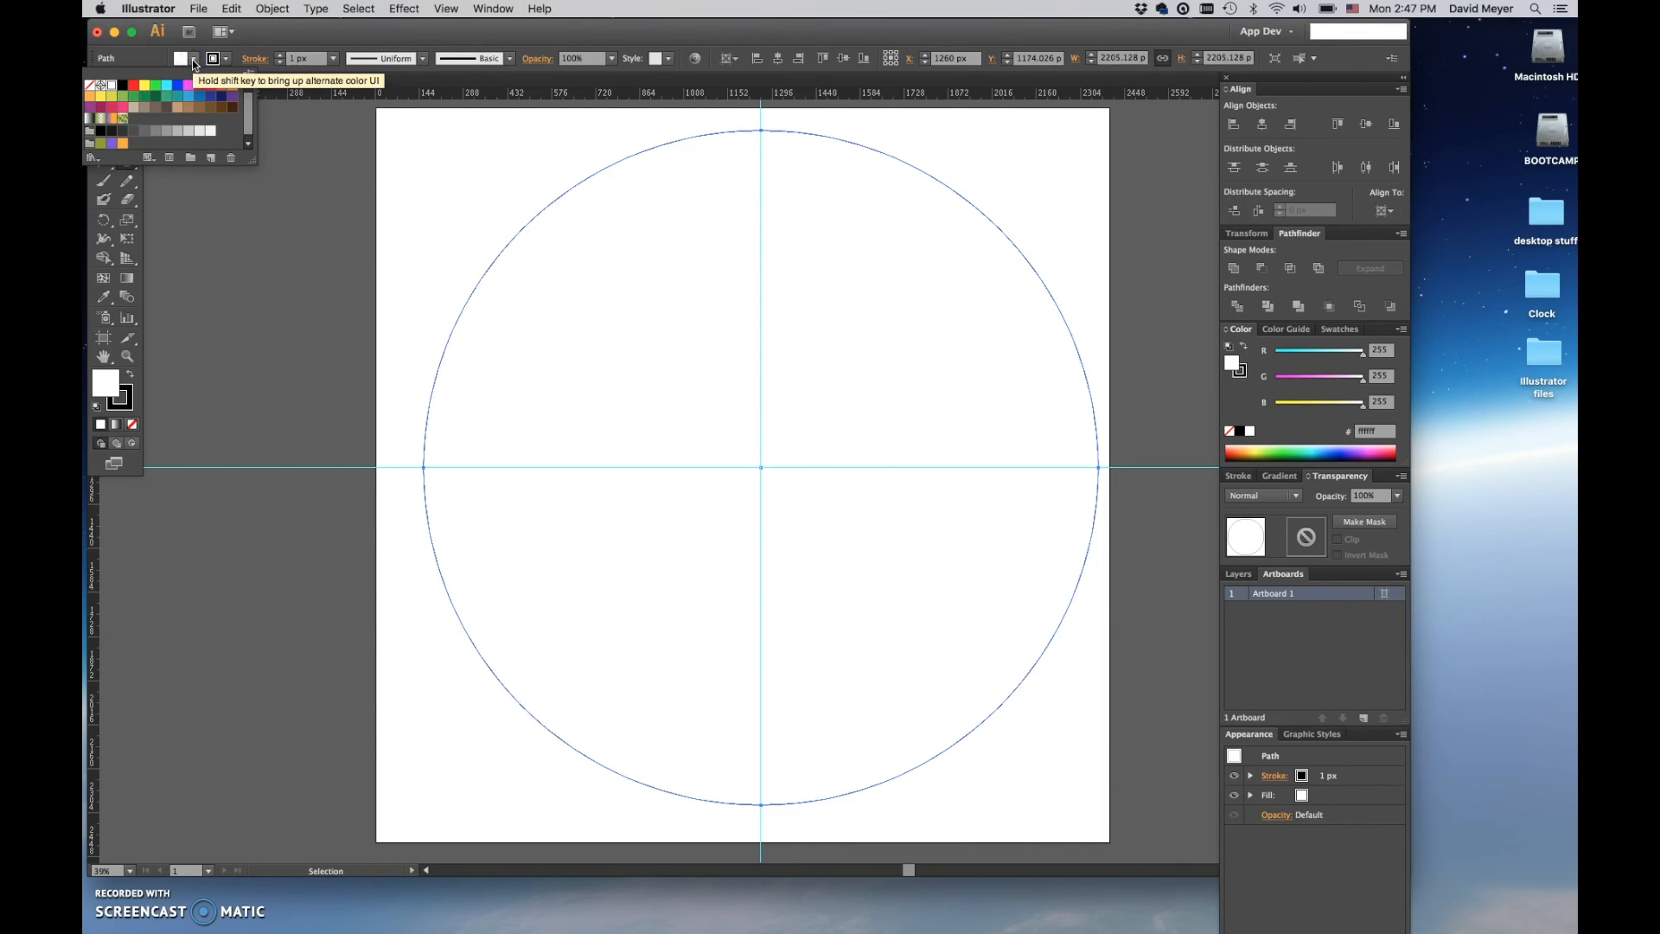
pyautogui.click(89, 85)
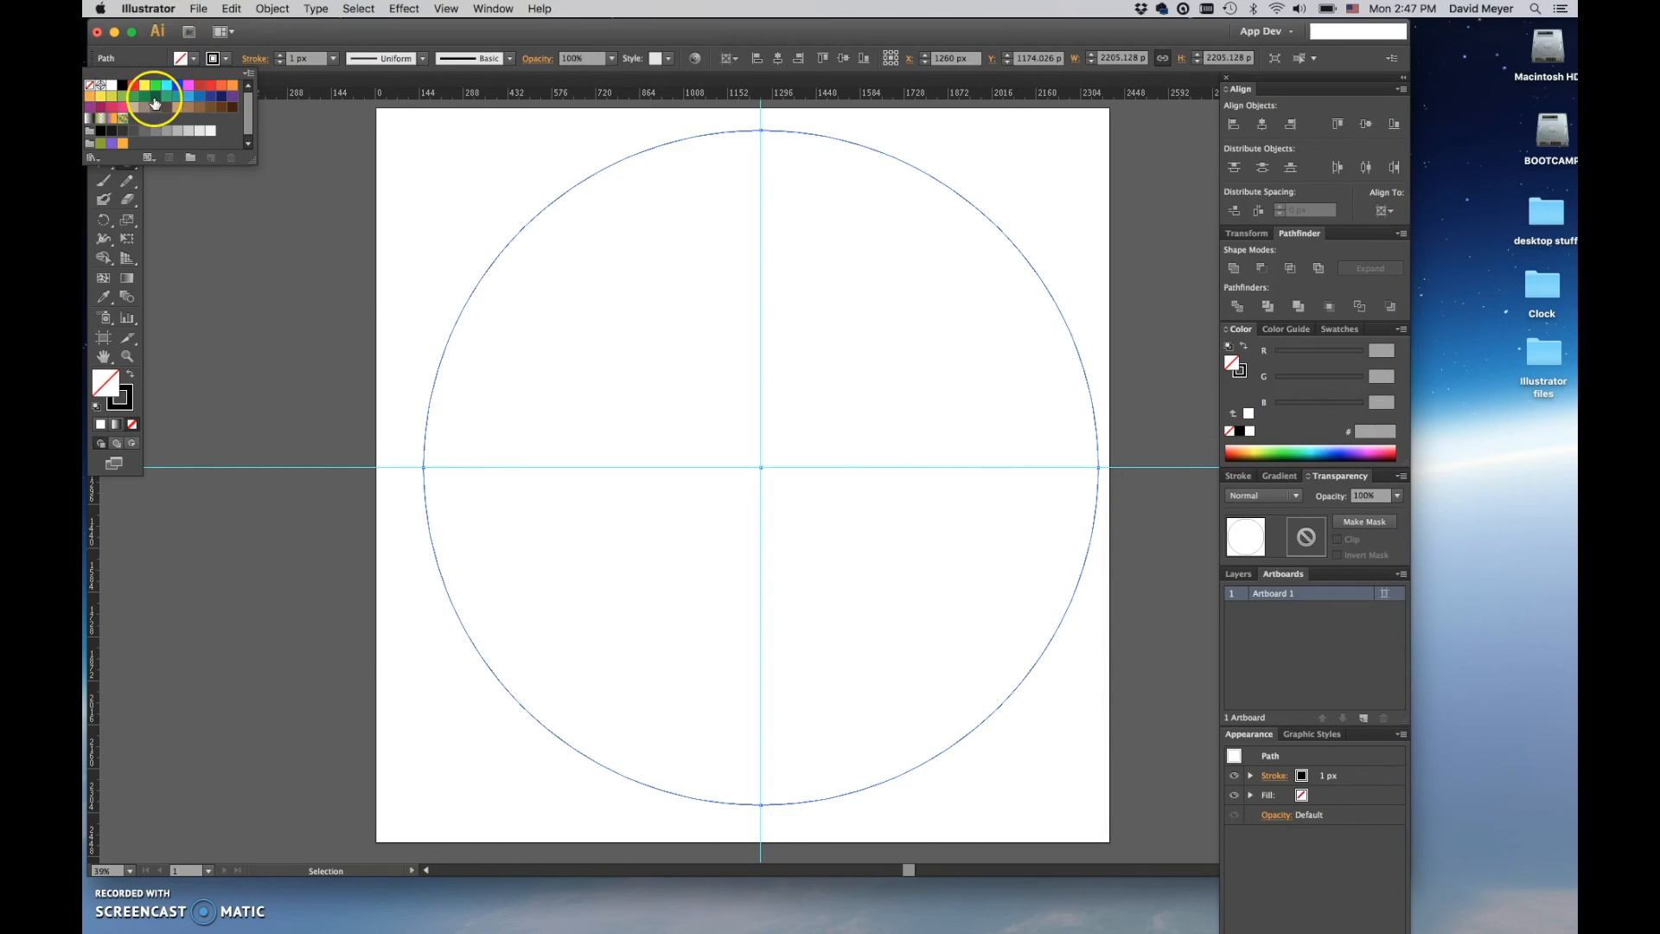
pyautogui.click(223, 58)
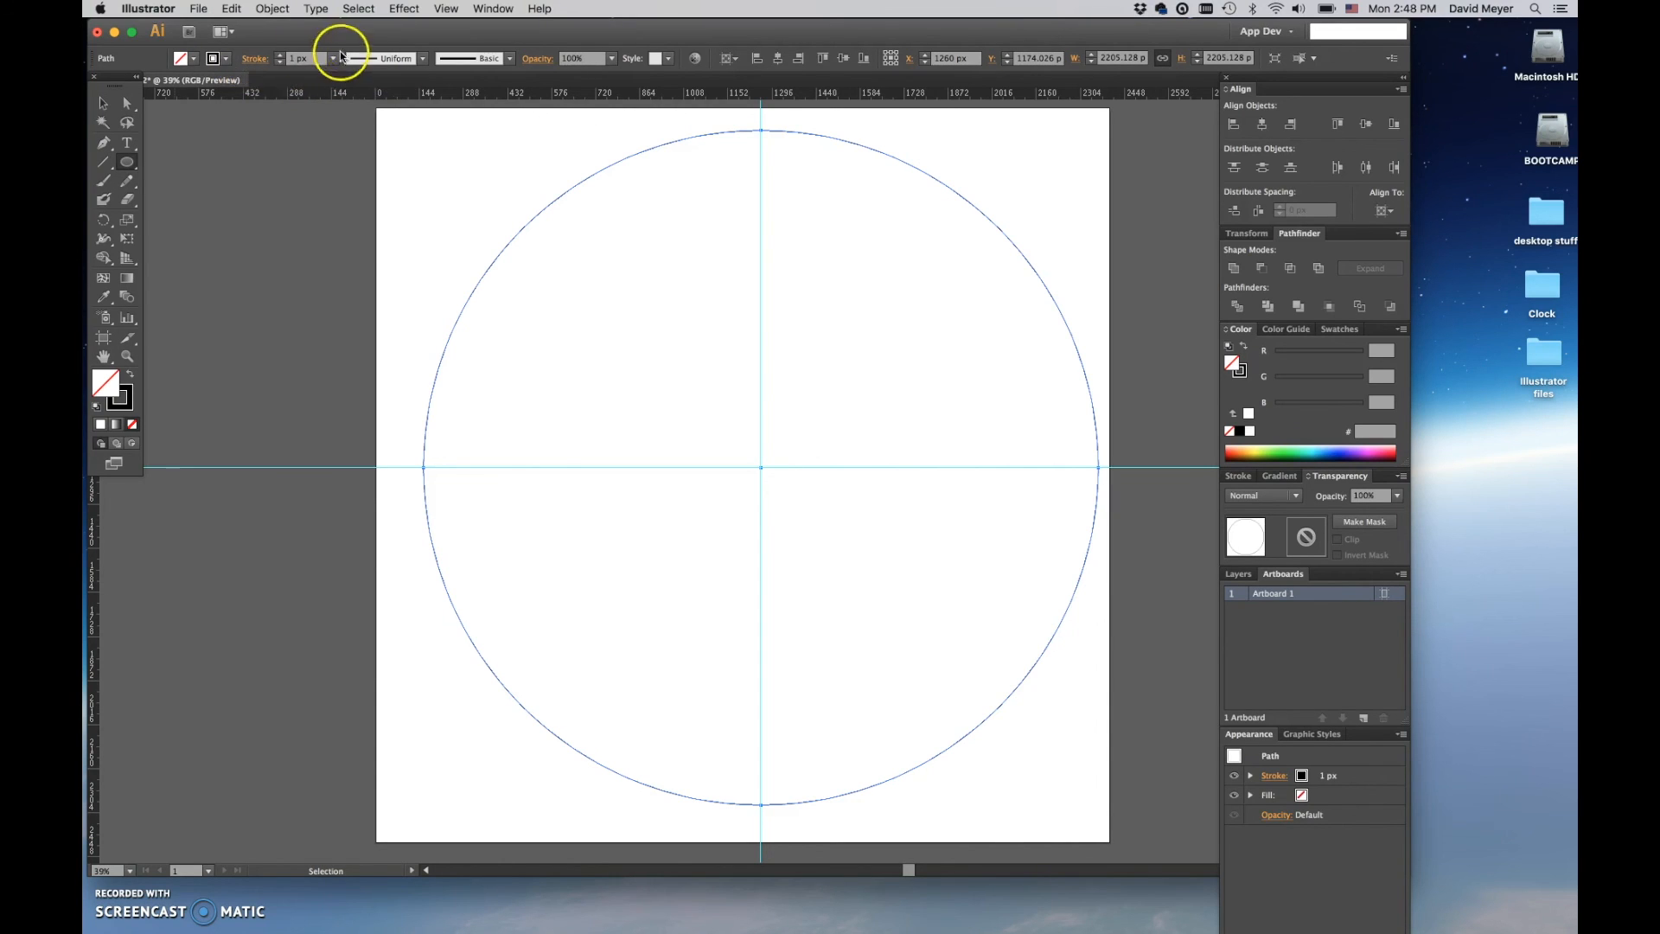
pyautogui.click(225, 62)
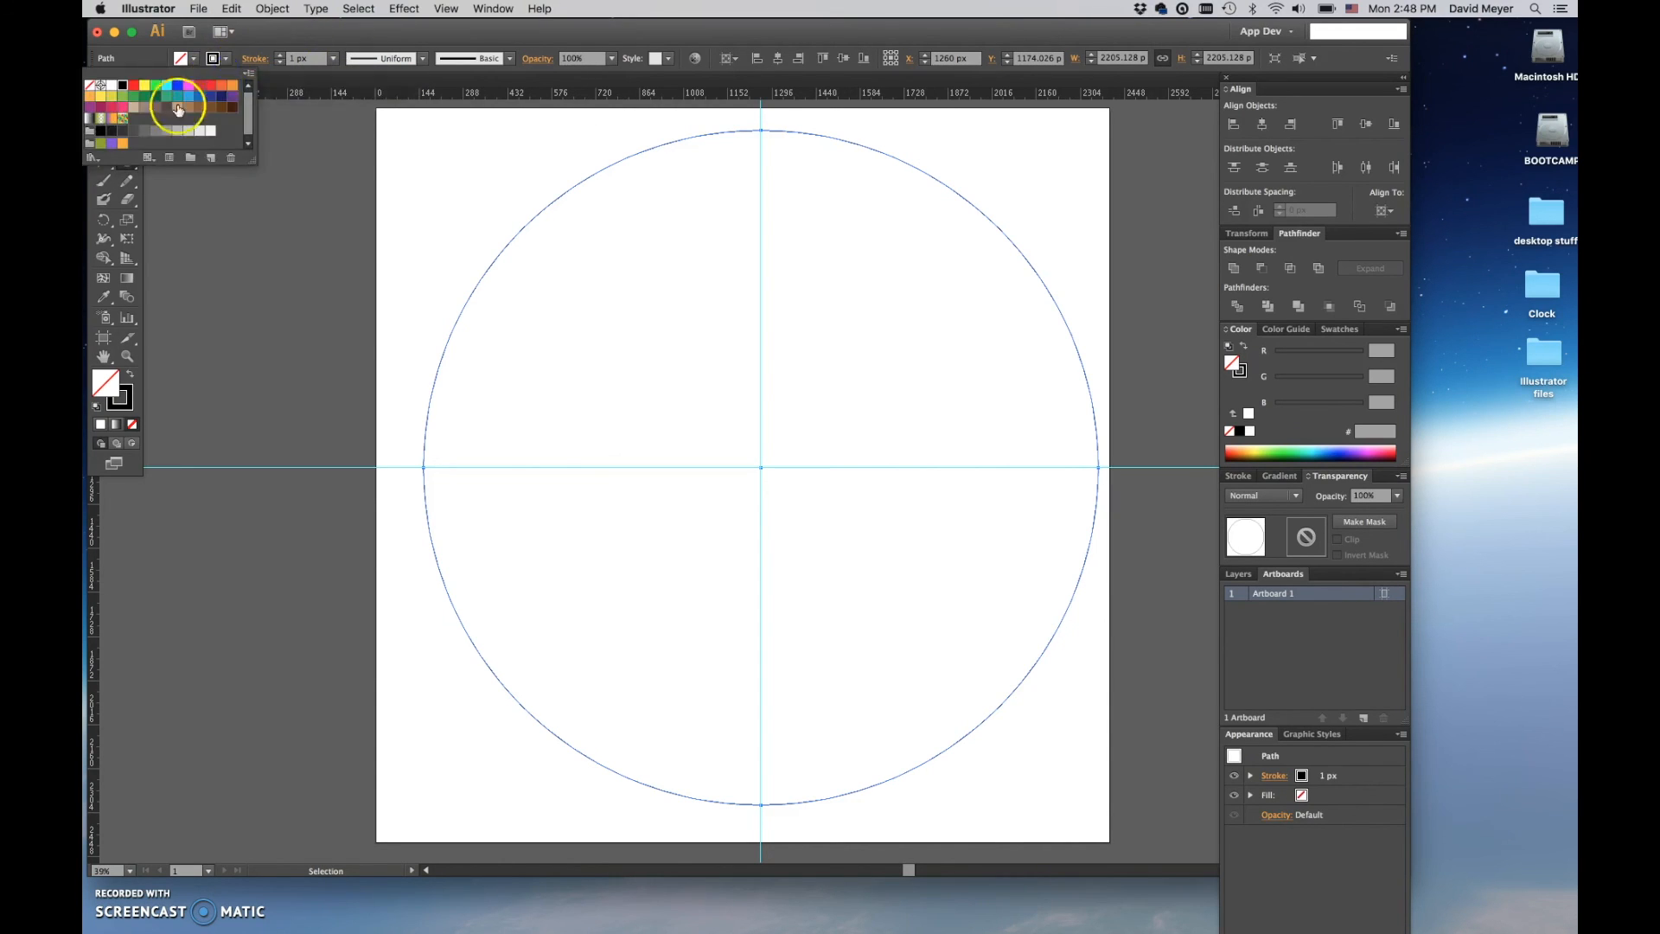
pyautogui.click(124, 85)
pyautogui.click(224, 58)
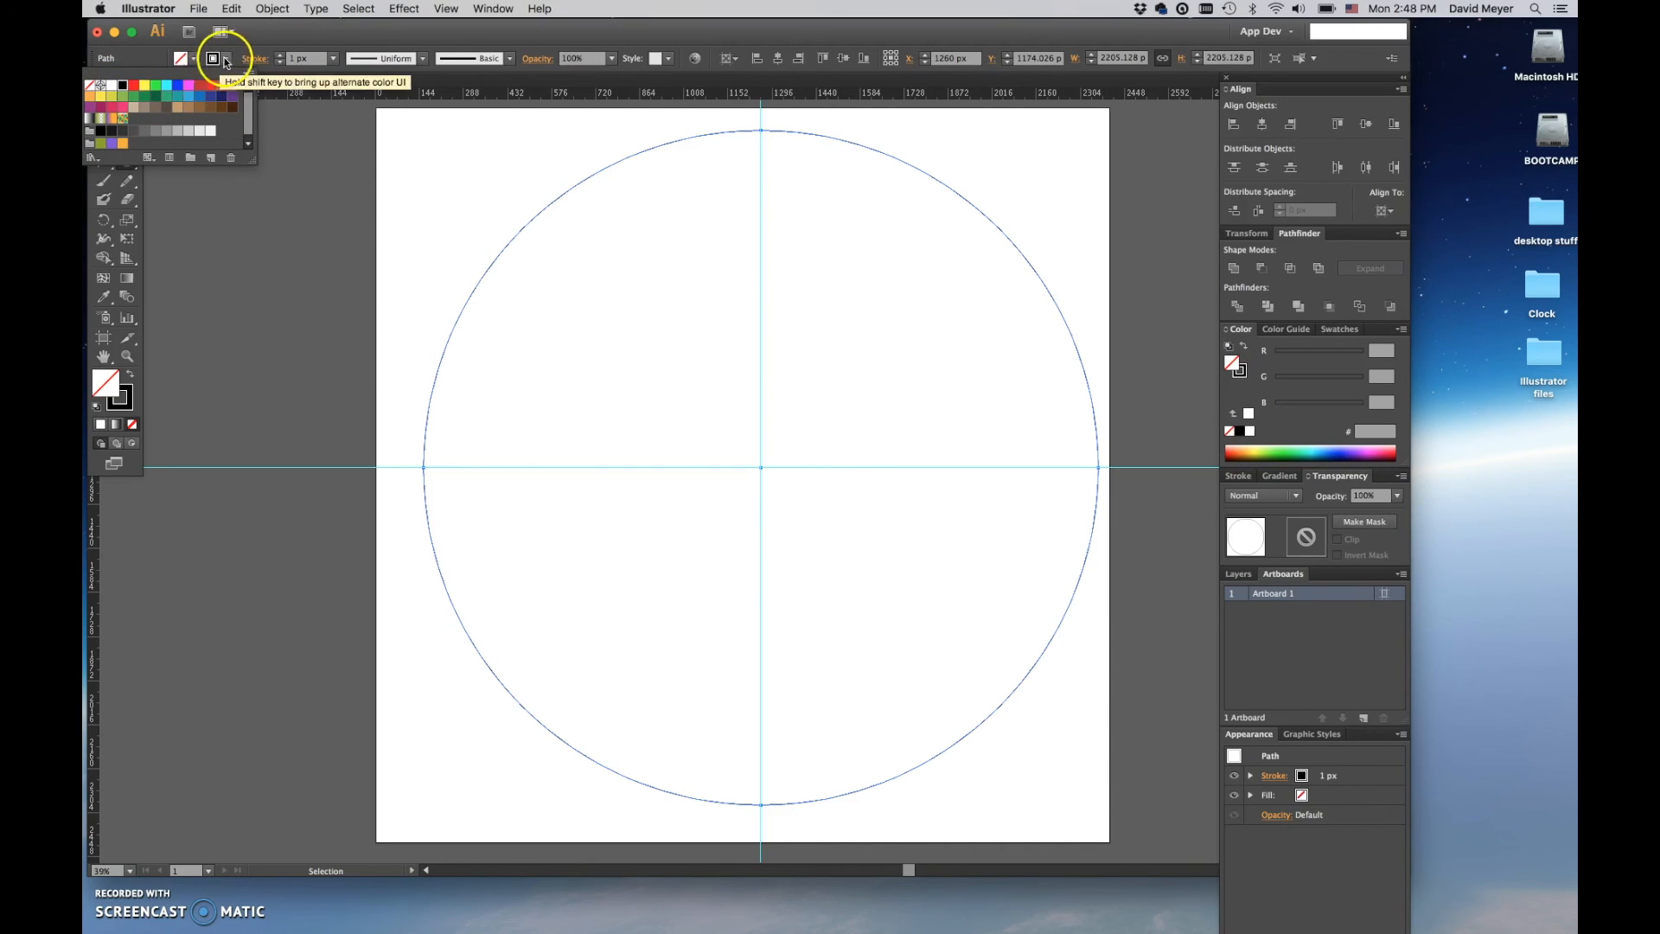
# Set the circle's stroke weight to 10 px.
pyautogui.click(294, 59)
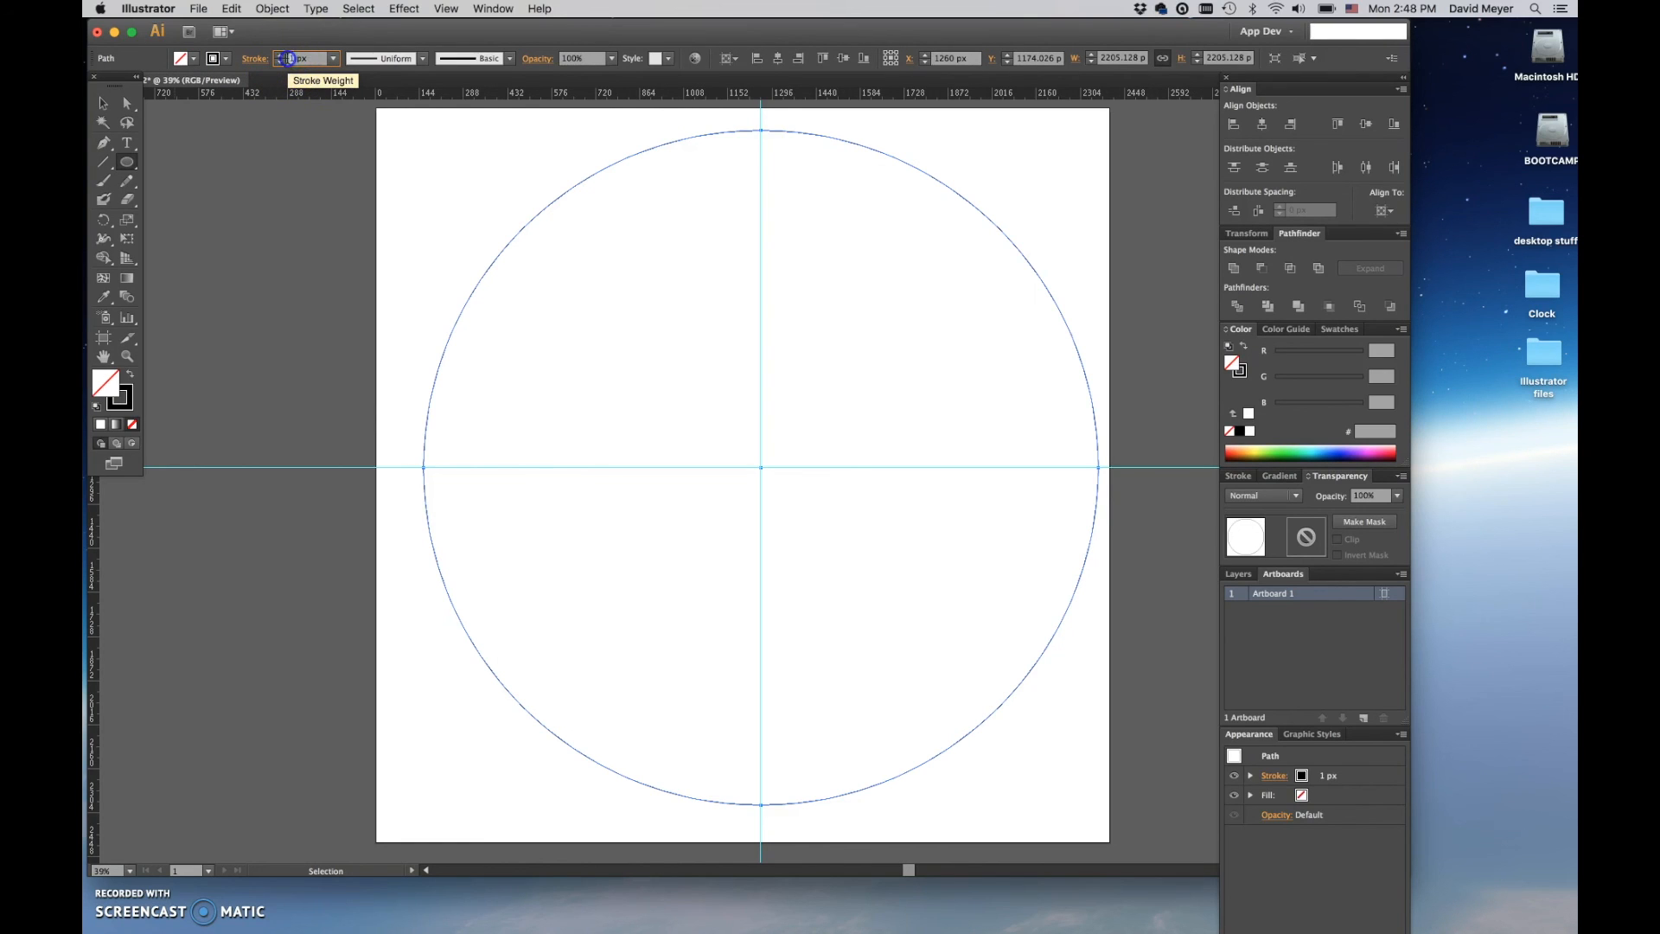
pyautogui.click(281, 57)
pyautogui.click(280, 55)
pyautogui.click(280, 56)
pyautogui.click(280, 55)
pyautogui.click(280, 55)
pyautogui.click(280, 55)
pyautogui.click(280, 55)
pyautogui.click(280, 56)
pyautogui.click(280, 55)
pyautogui.click(281, 55)
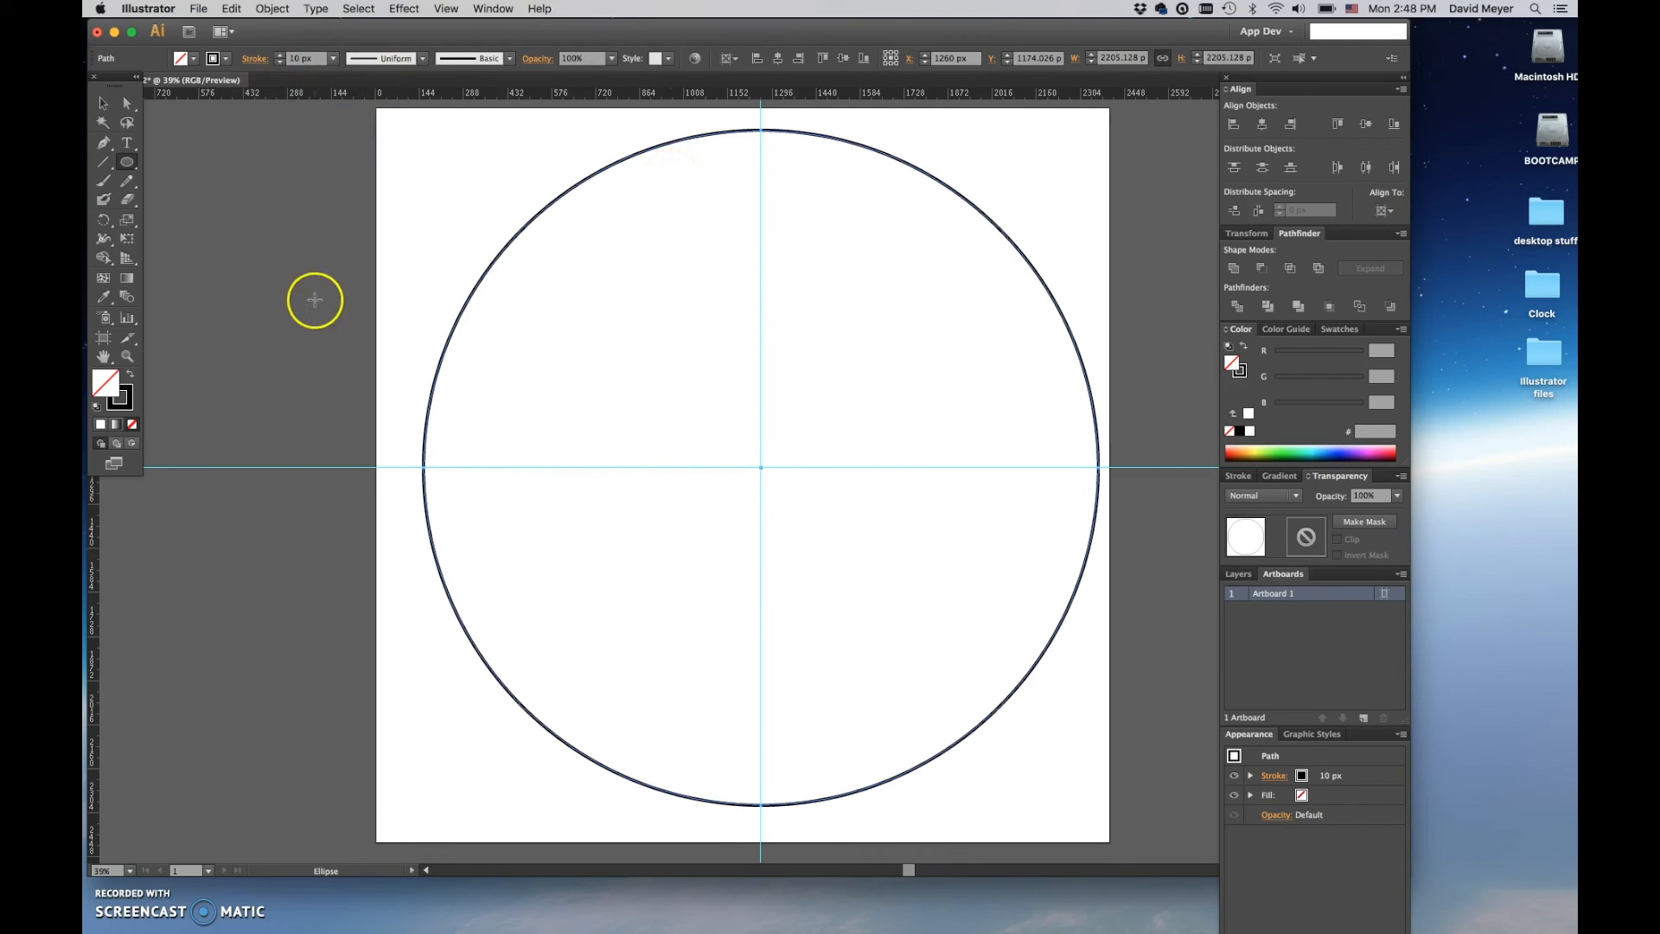
pyautogui.click(103, 104)
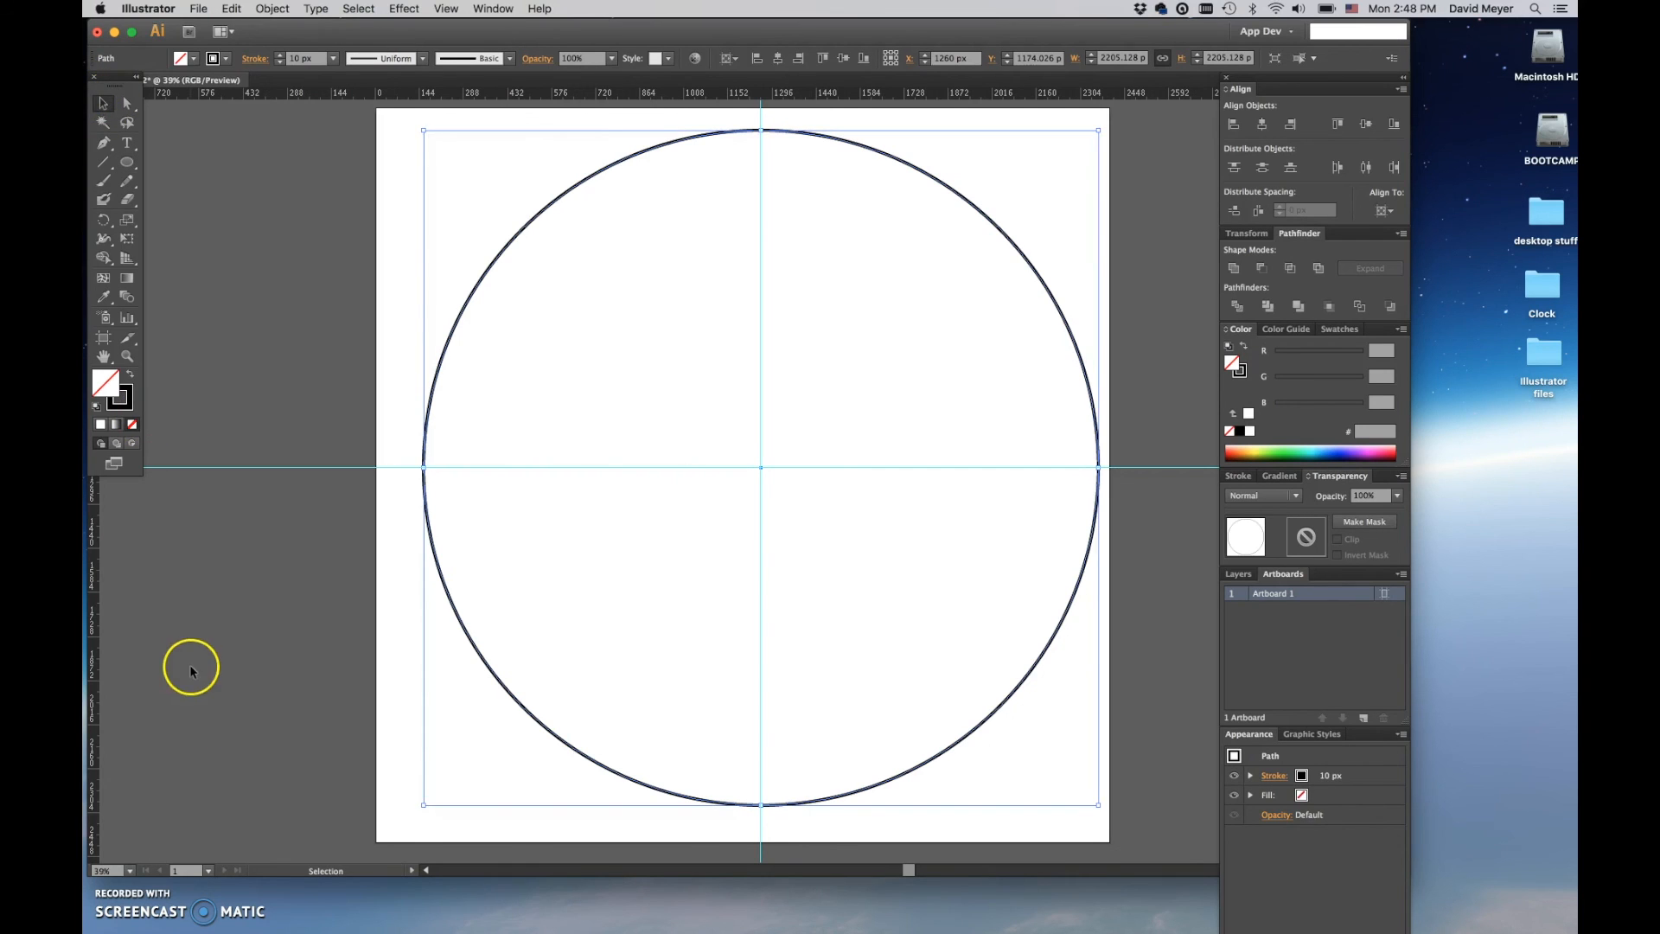
pyautogui.click(132, 903)
pyautogui.click(166, 623)
# Draw a vertical line segment about 74 px long from the circle's top anchor point inward along the vertical guide.
pyautogui.click(100, 170)
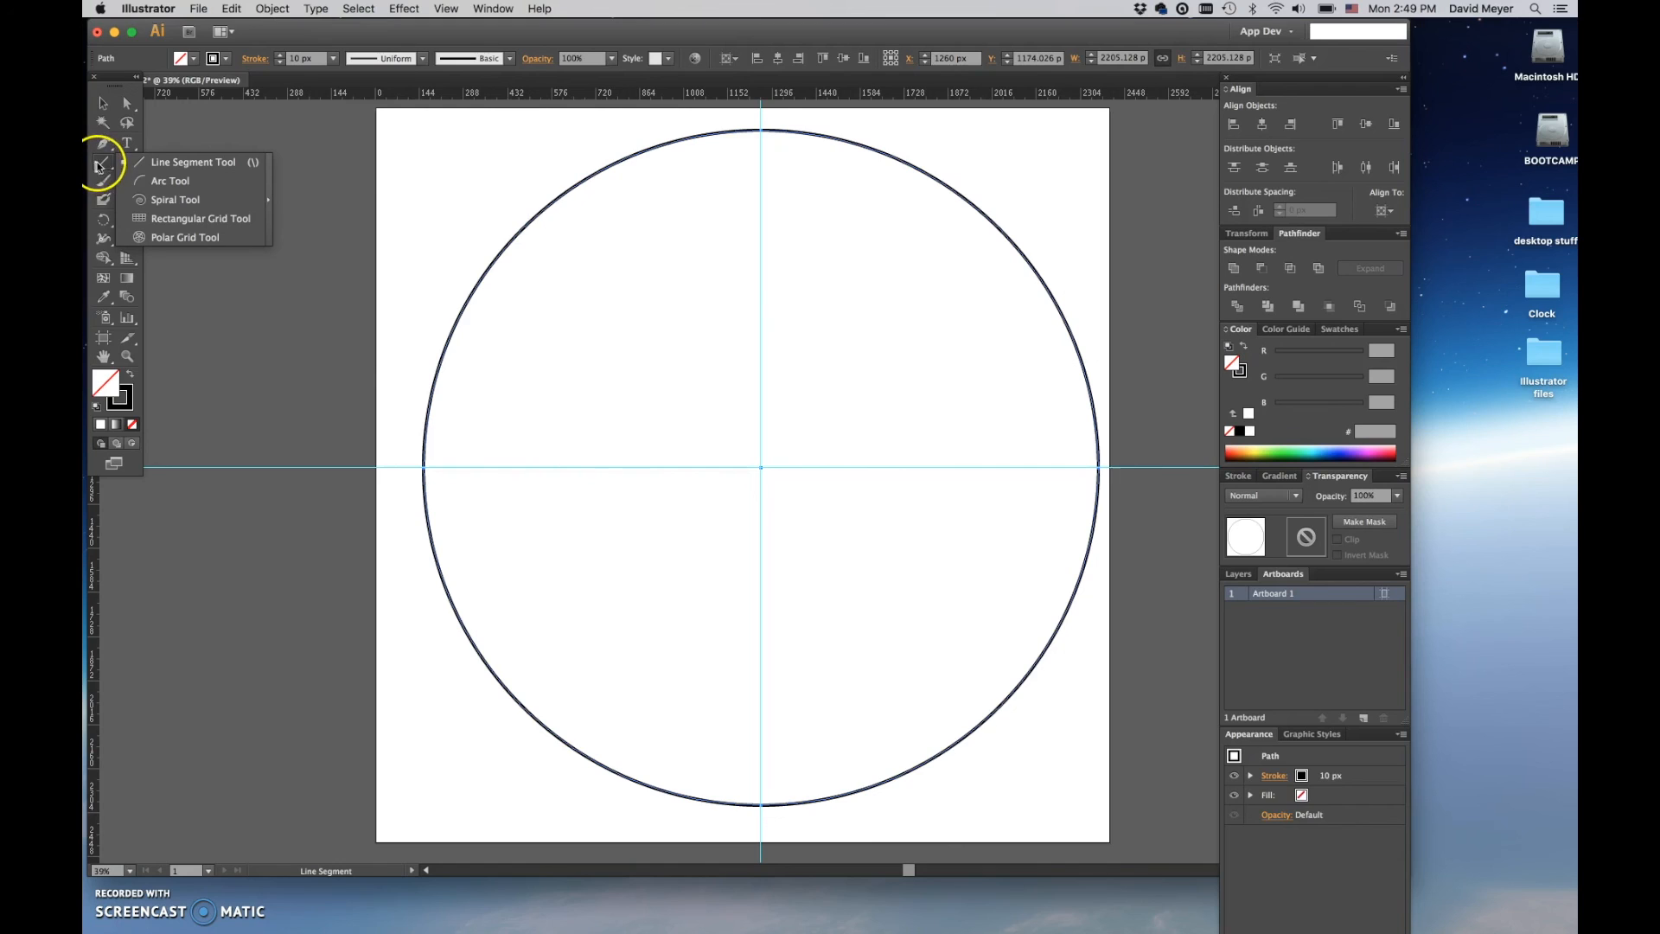
pyautogui.click(182, 165)
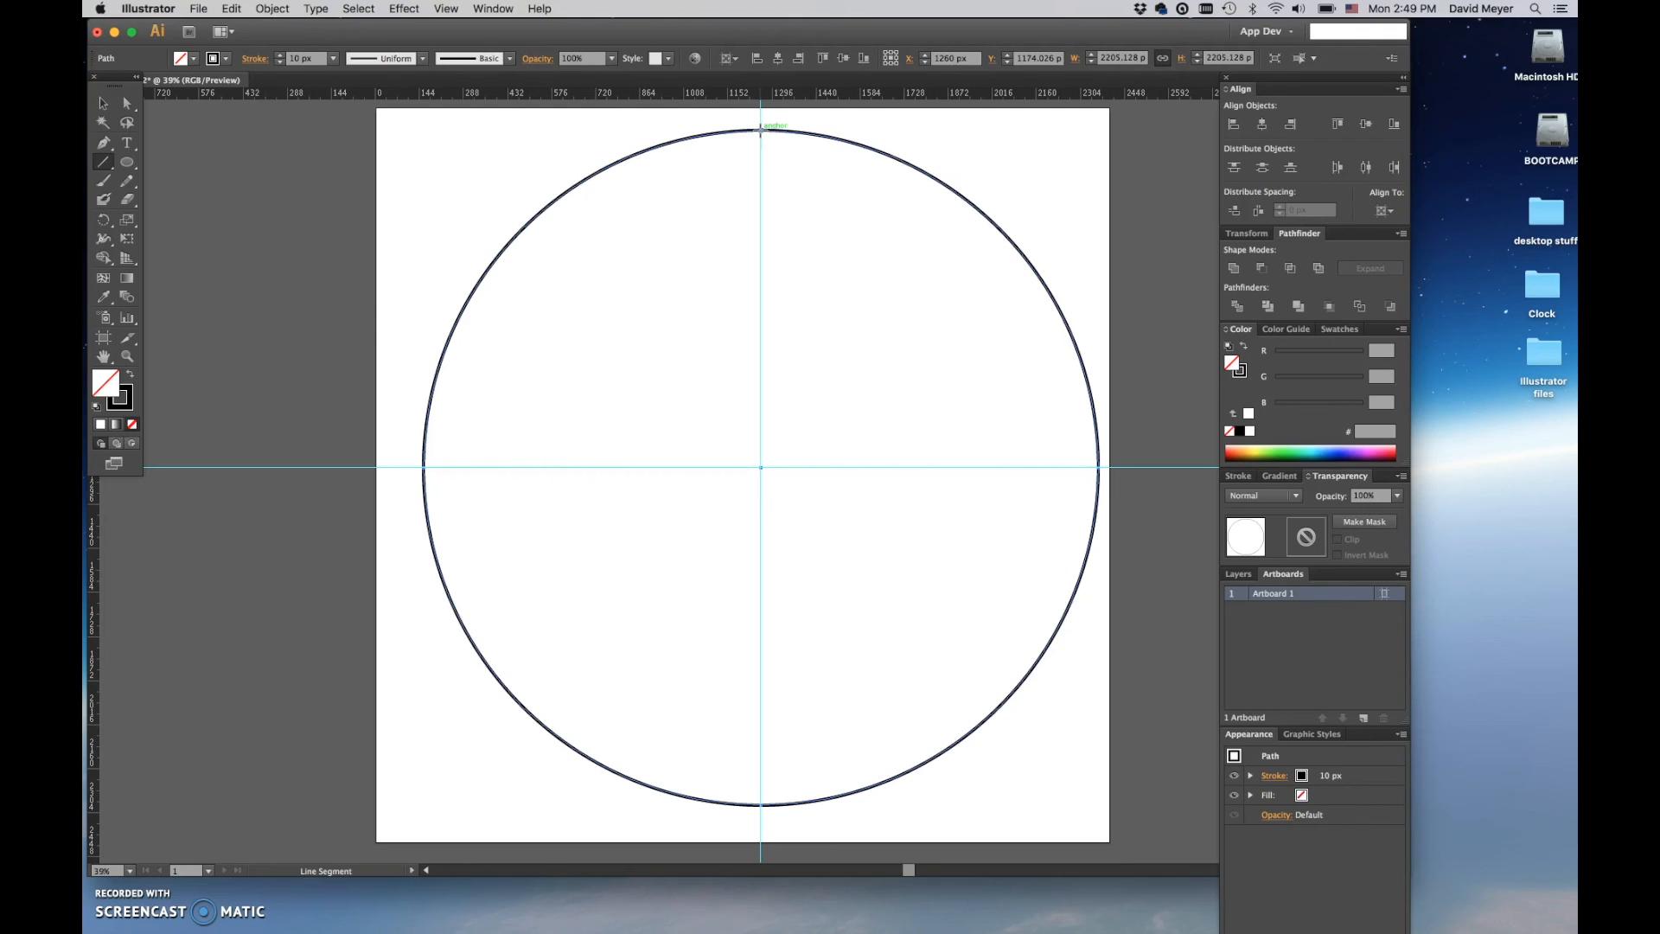
pyautogui.moveTo(760, 130); pyautogui.dragTo(761, 130)
pyautogui.moveTo(761, 131); pyautogui.dragTo(760, 154)
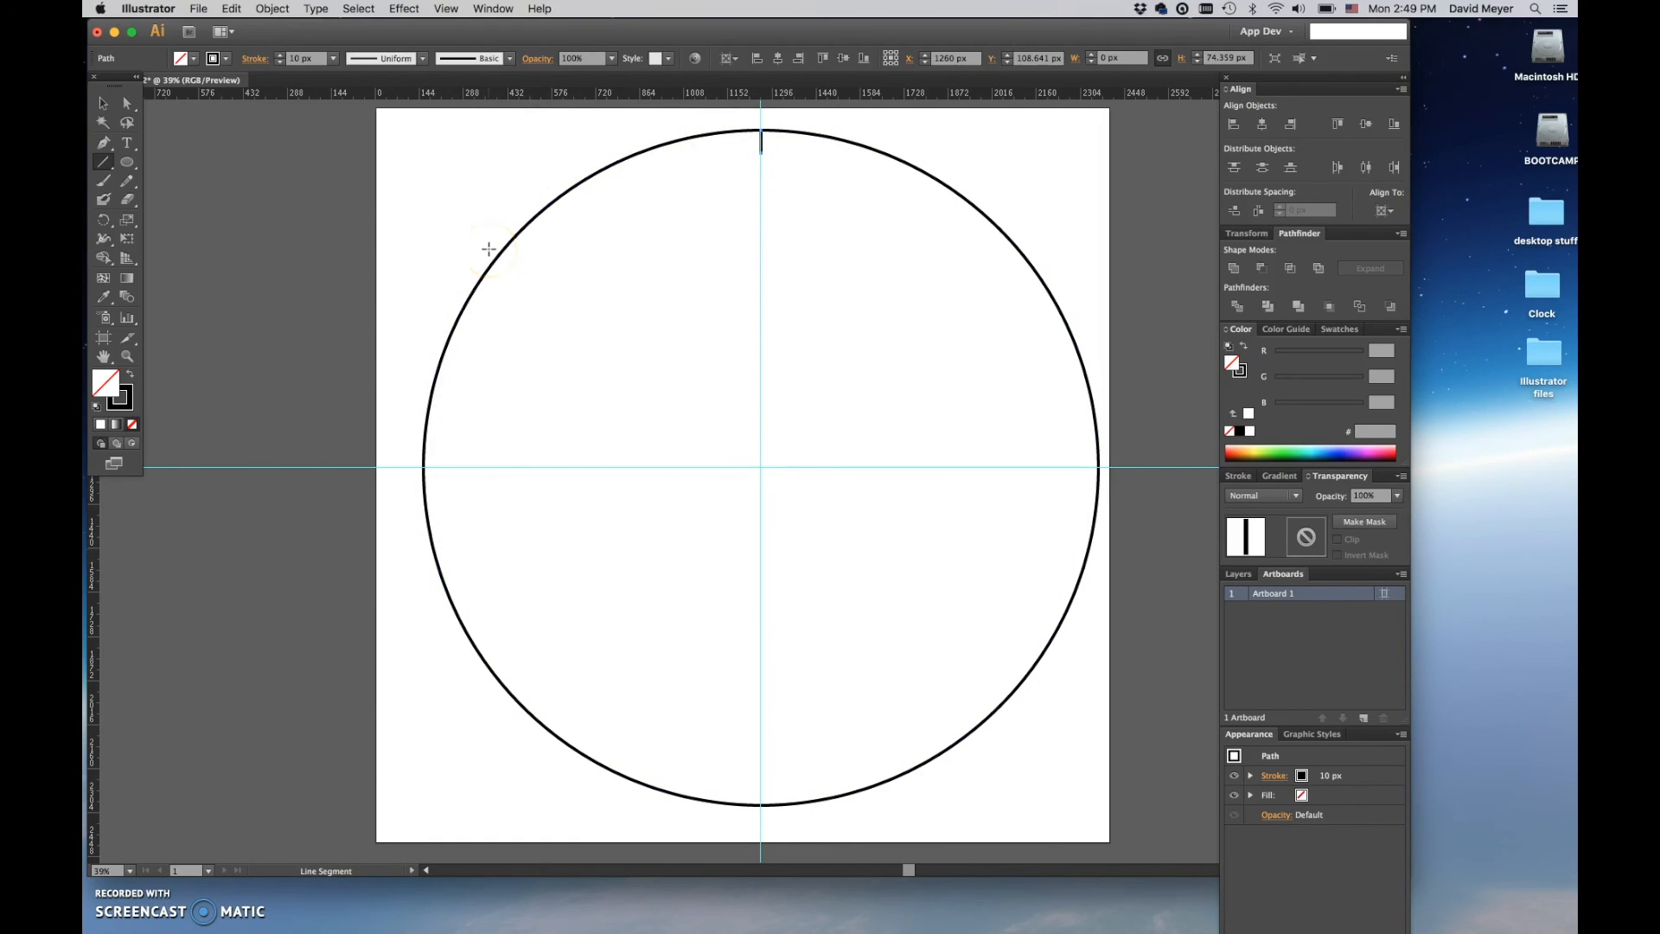
pyautogui.click(103, 221)
pyautogui.doubleClick(103, 222)
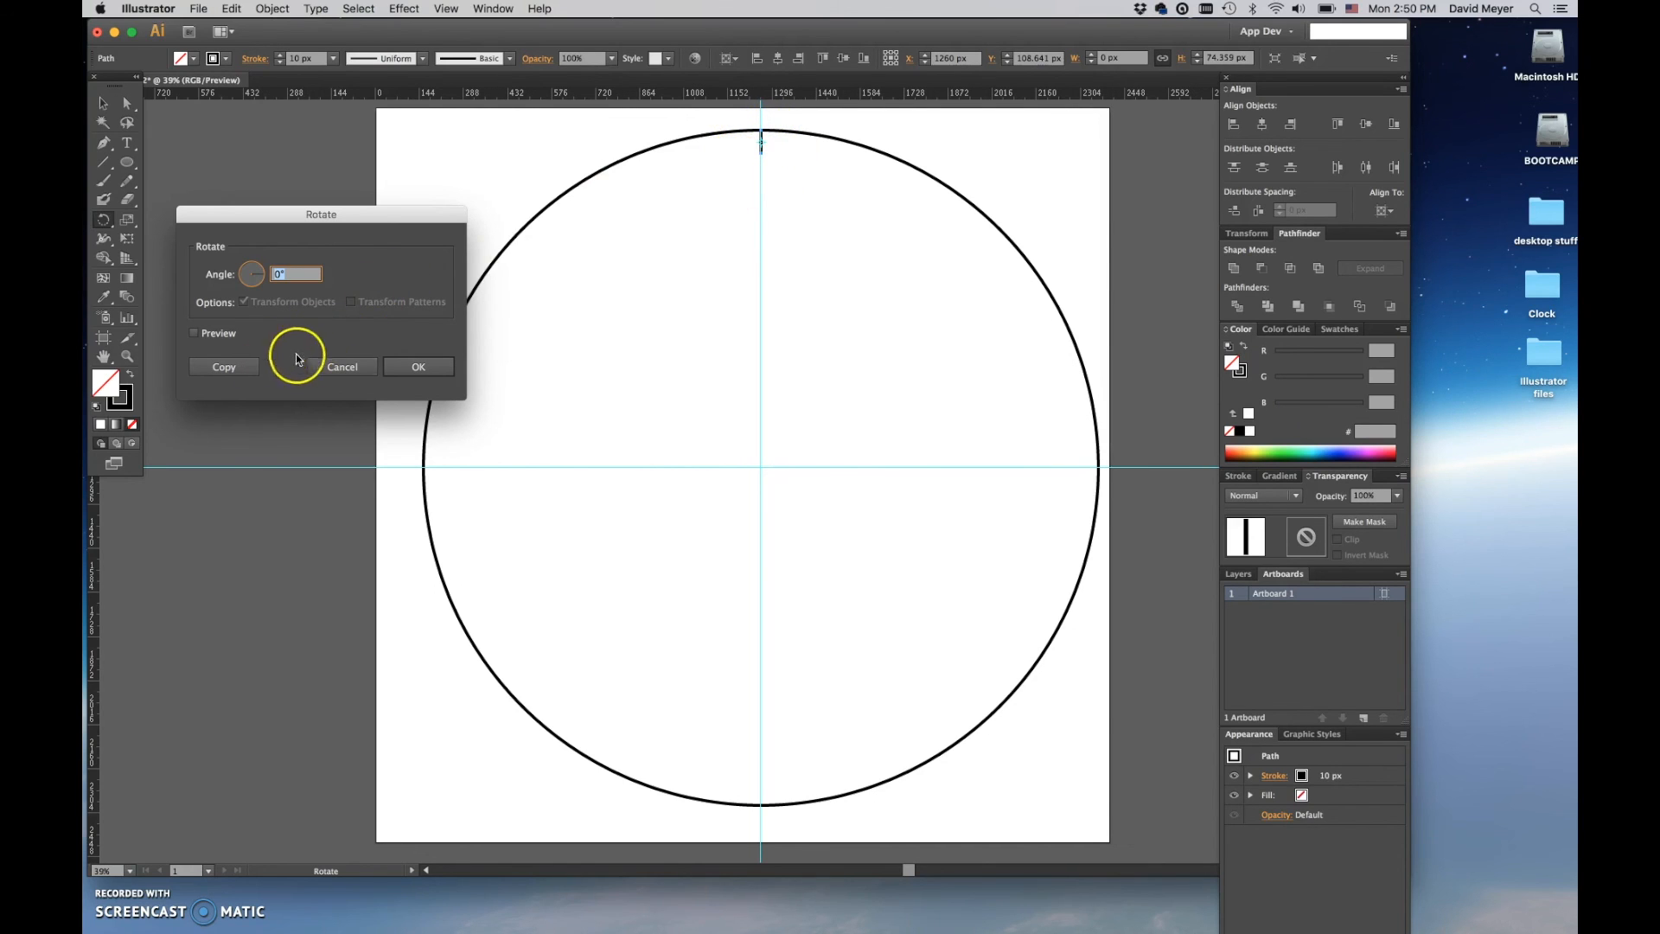
pyautogui.click(337, 366)
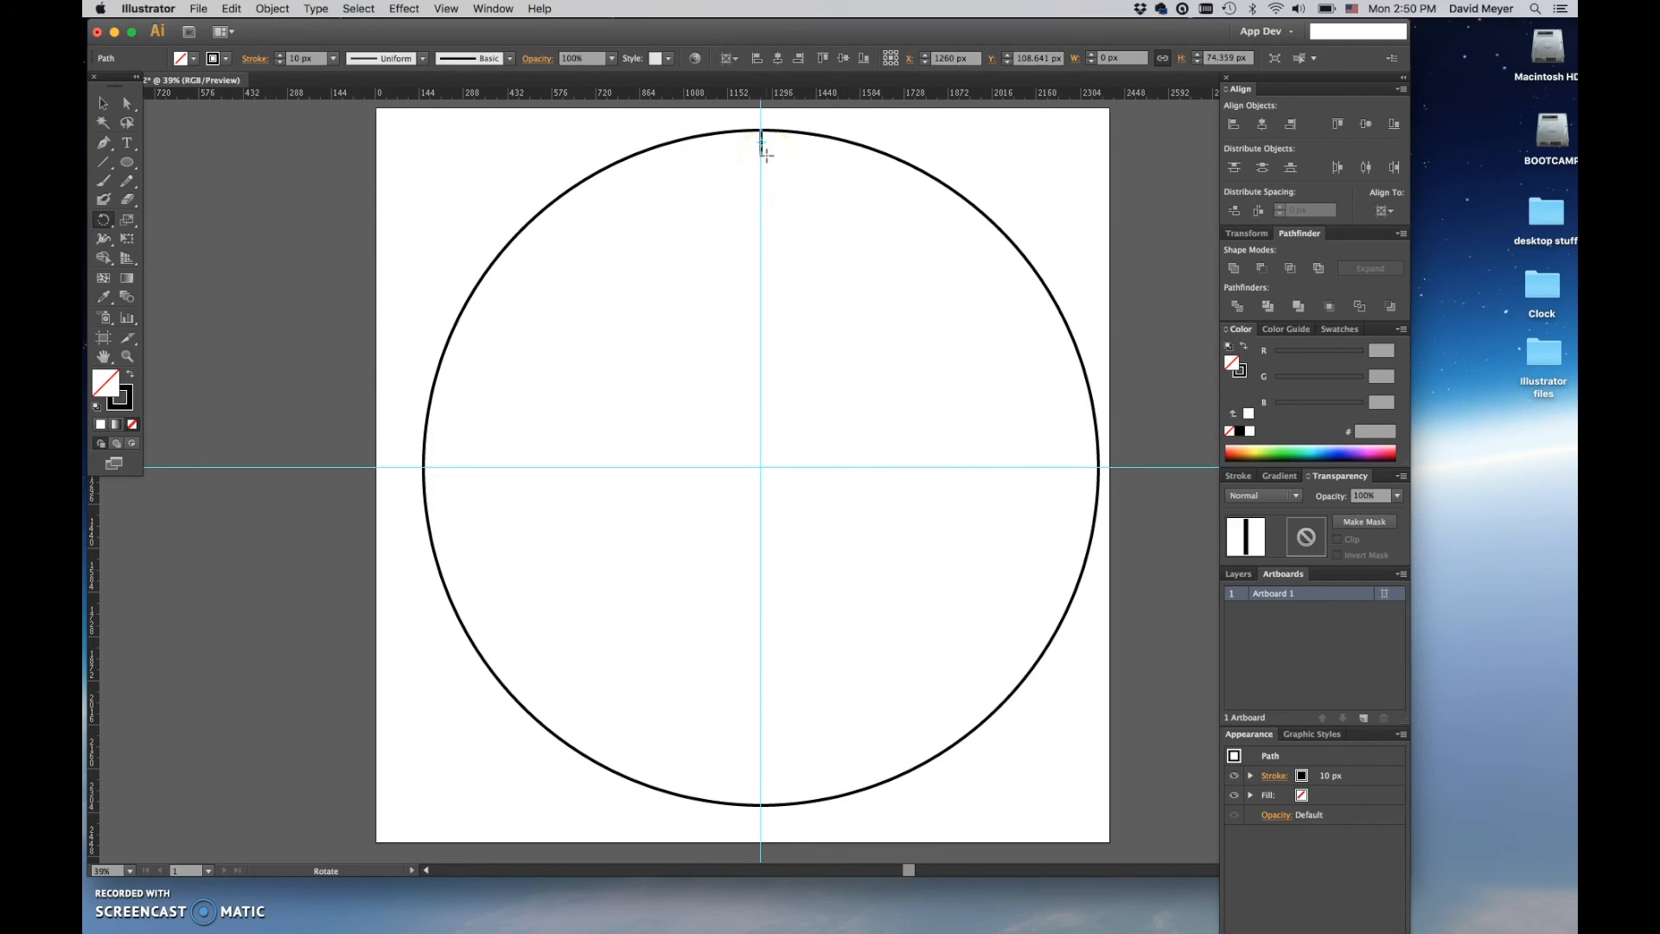
pyautogui.moveTo(764, 153); pyautogui.dragTo(468, 149)
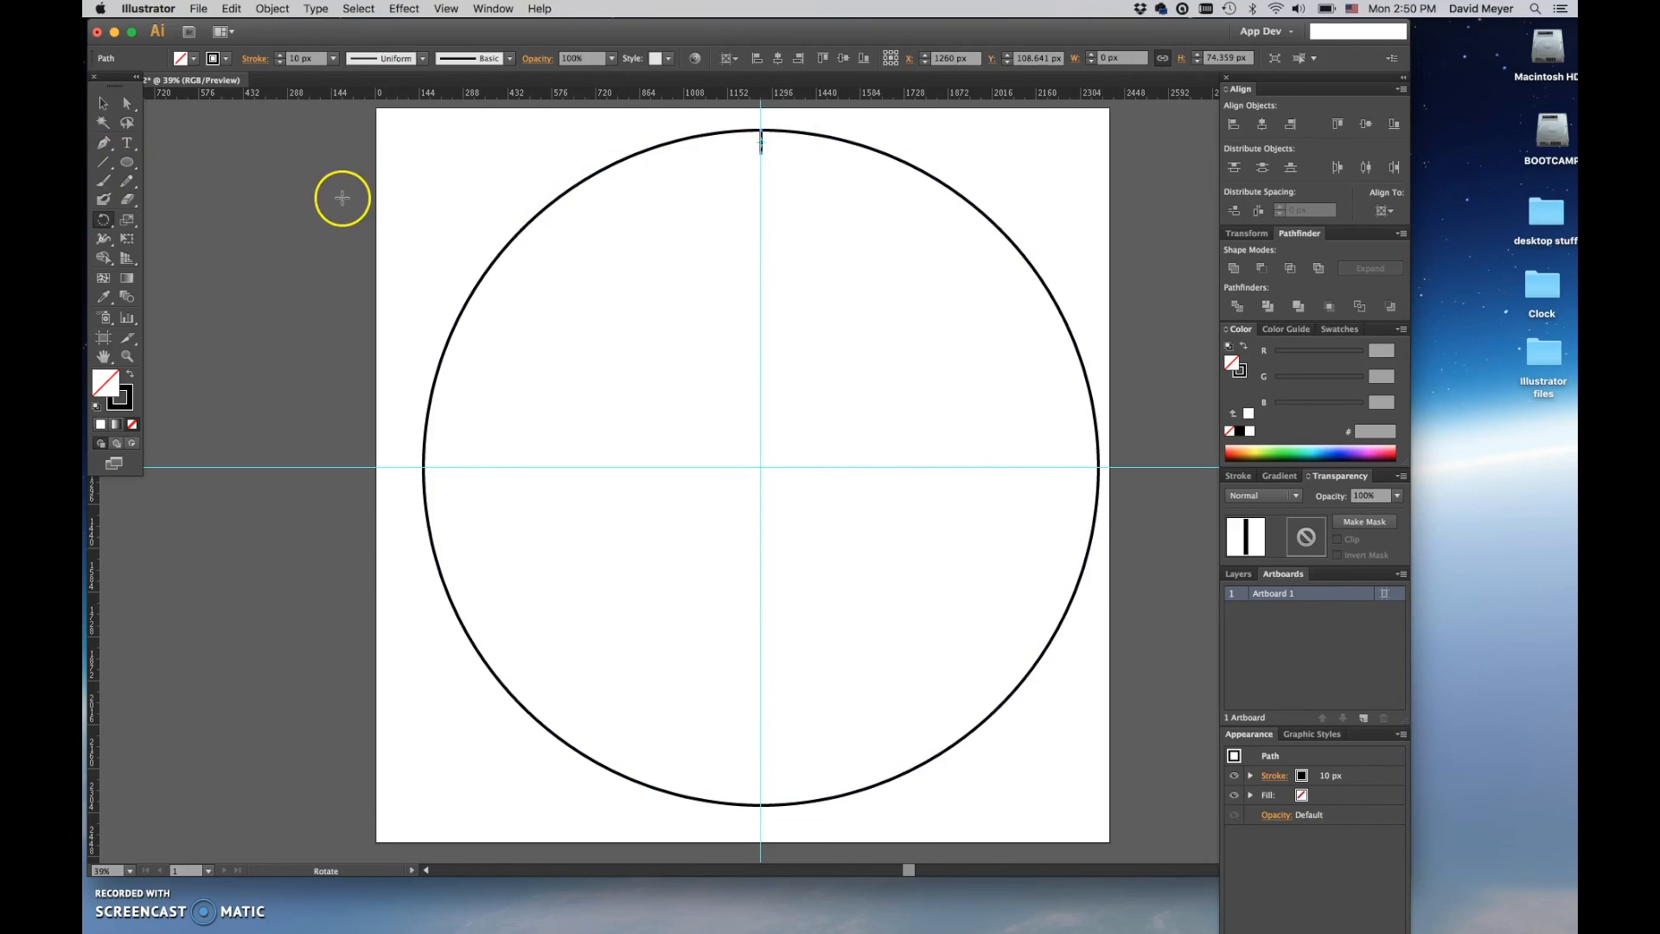
# Set up a 6° rotation of the tick mark about the circle's center, with the preview turned on.
pyautogui.click(104, 222)
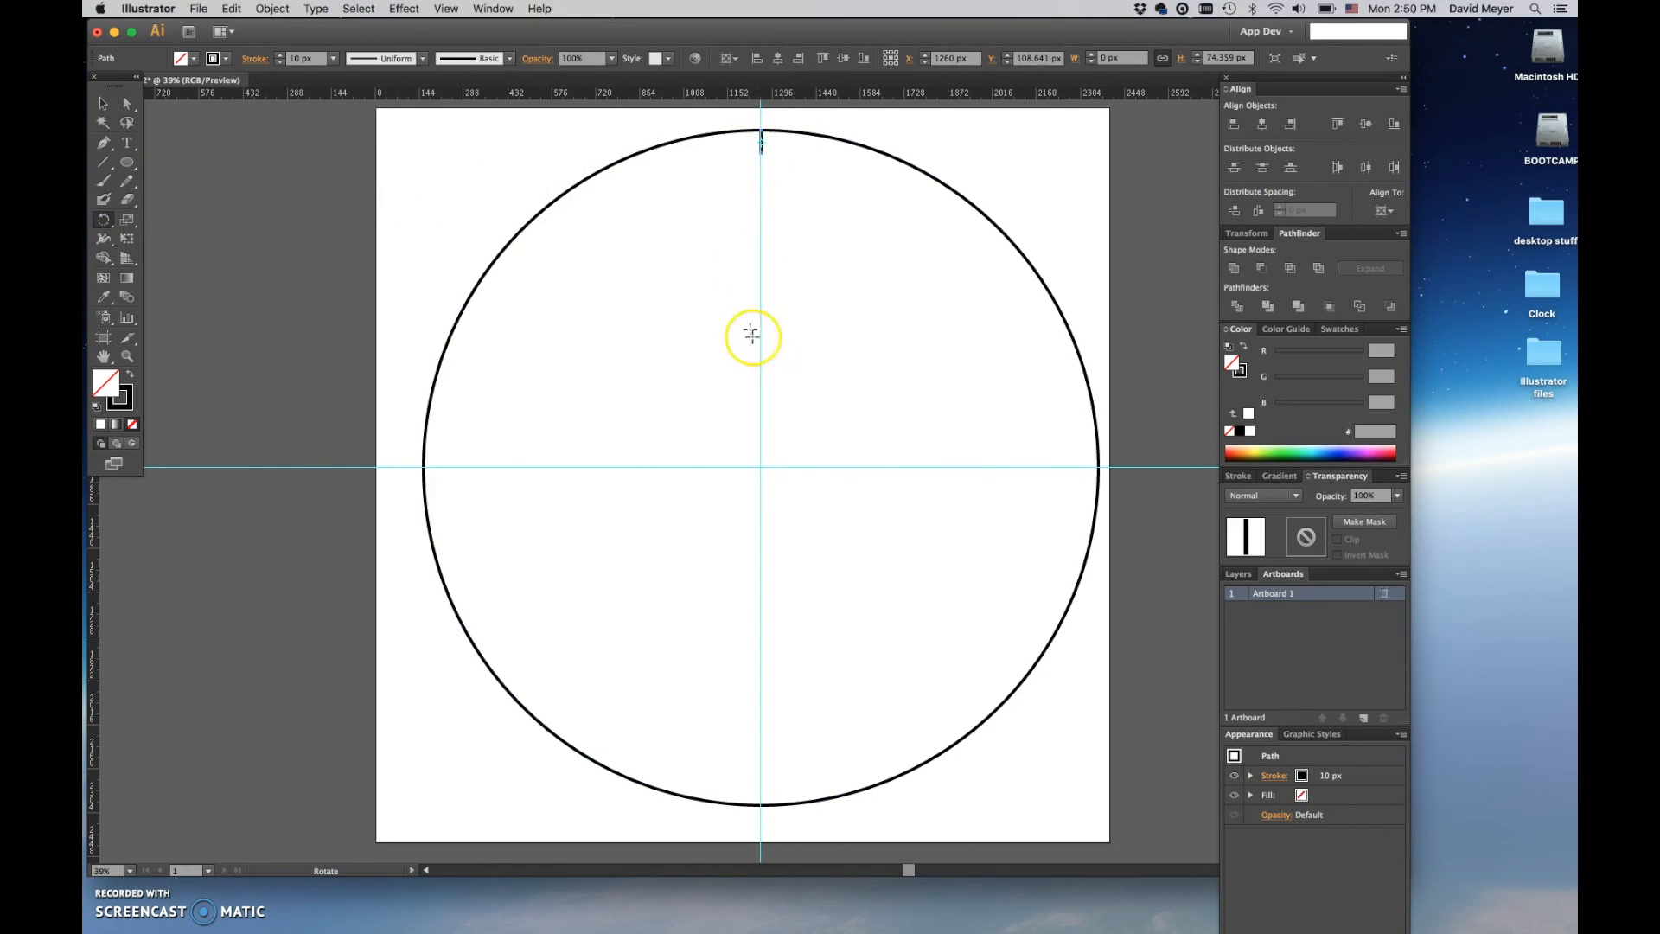
pyautogui.moveTo(759, 467); pyautogui.dragTo(761, 468)
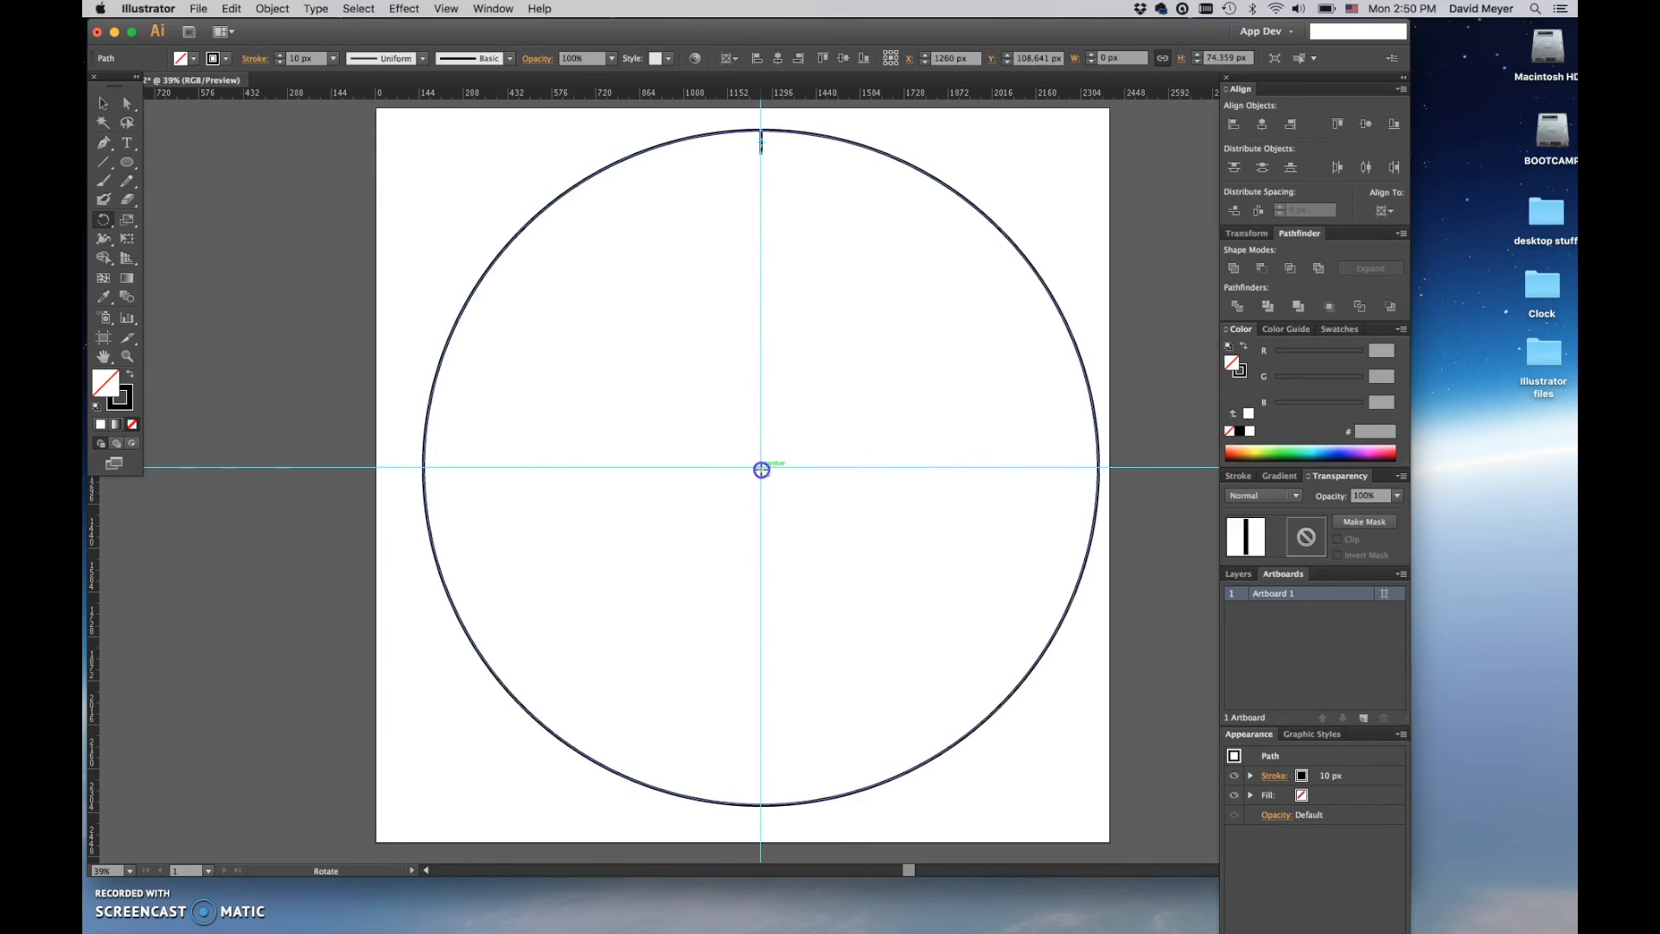
pyautogui.keyDown('alt'); pyautogui.click(761, 468); pyautogui.keyUp('alt')
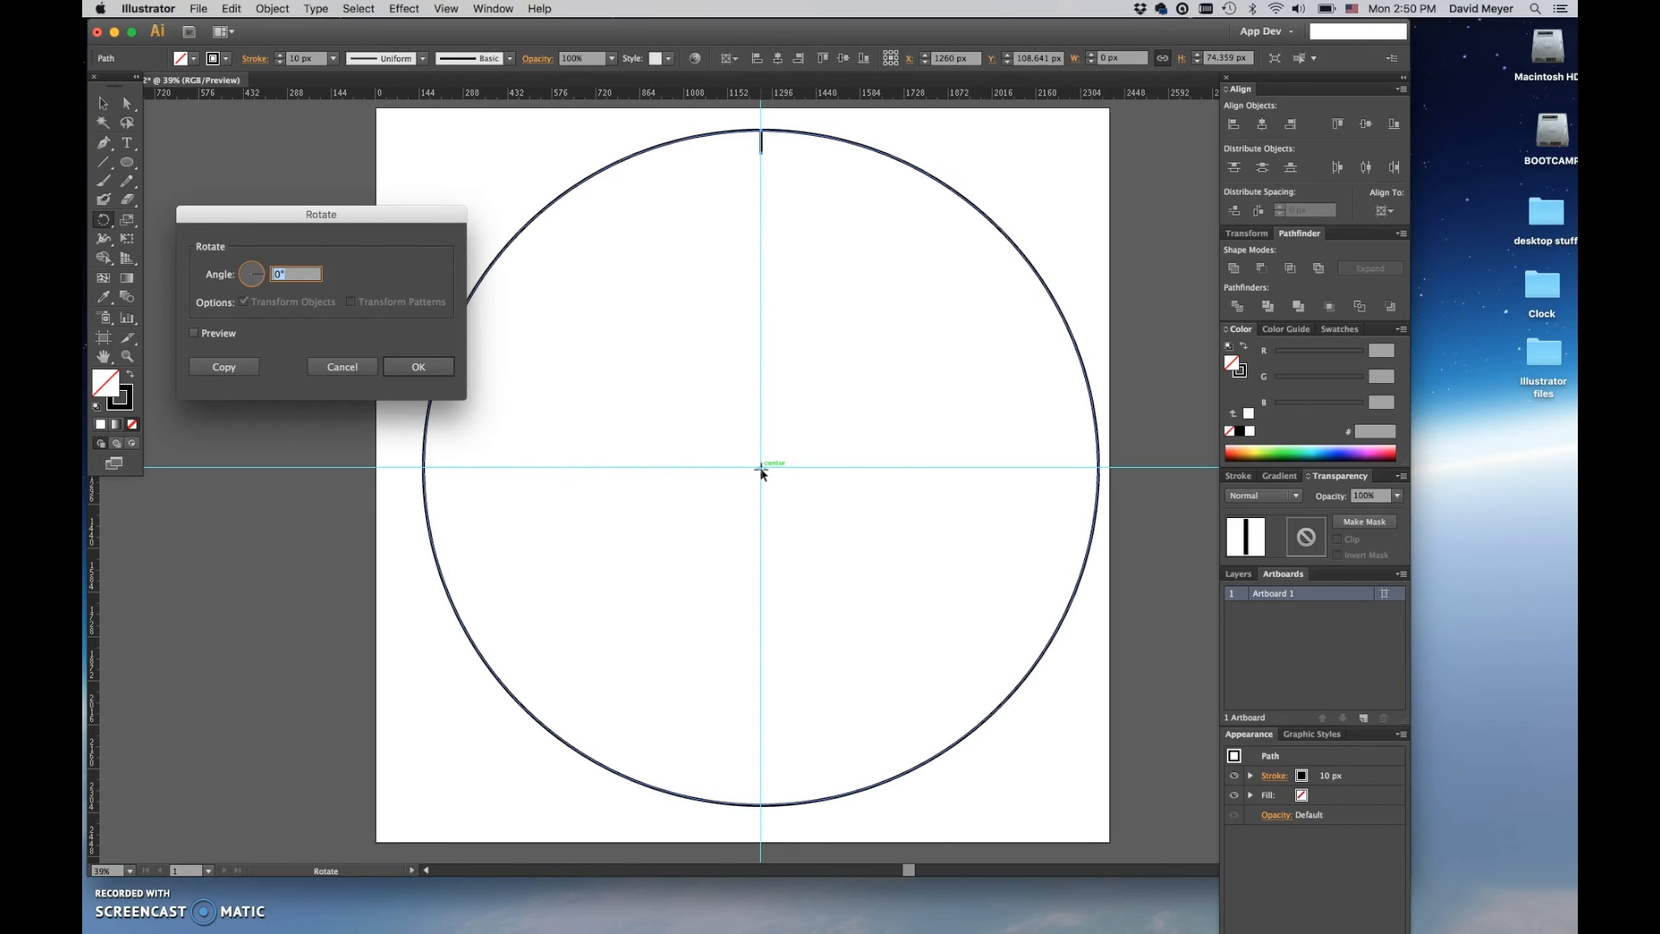
pyautogui.click(760, 128)
pyautogui.click(294, 273)
pyautogui.click(194, 333)
pyautogui.doubleClick(297, 273)
pyautogui.write('6')
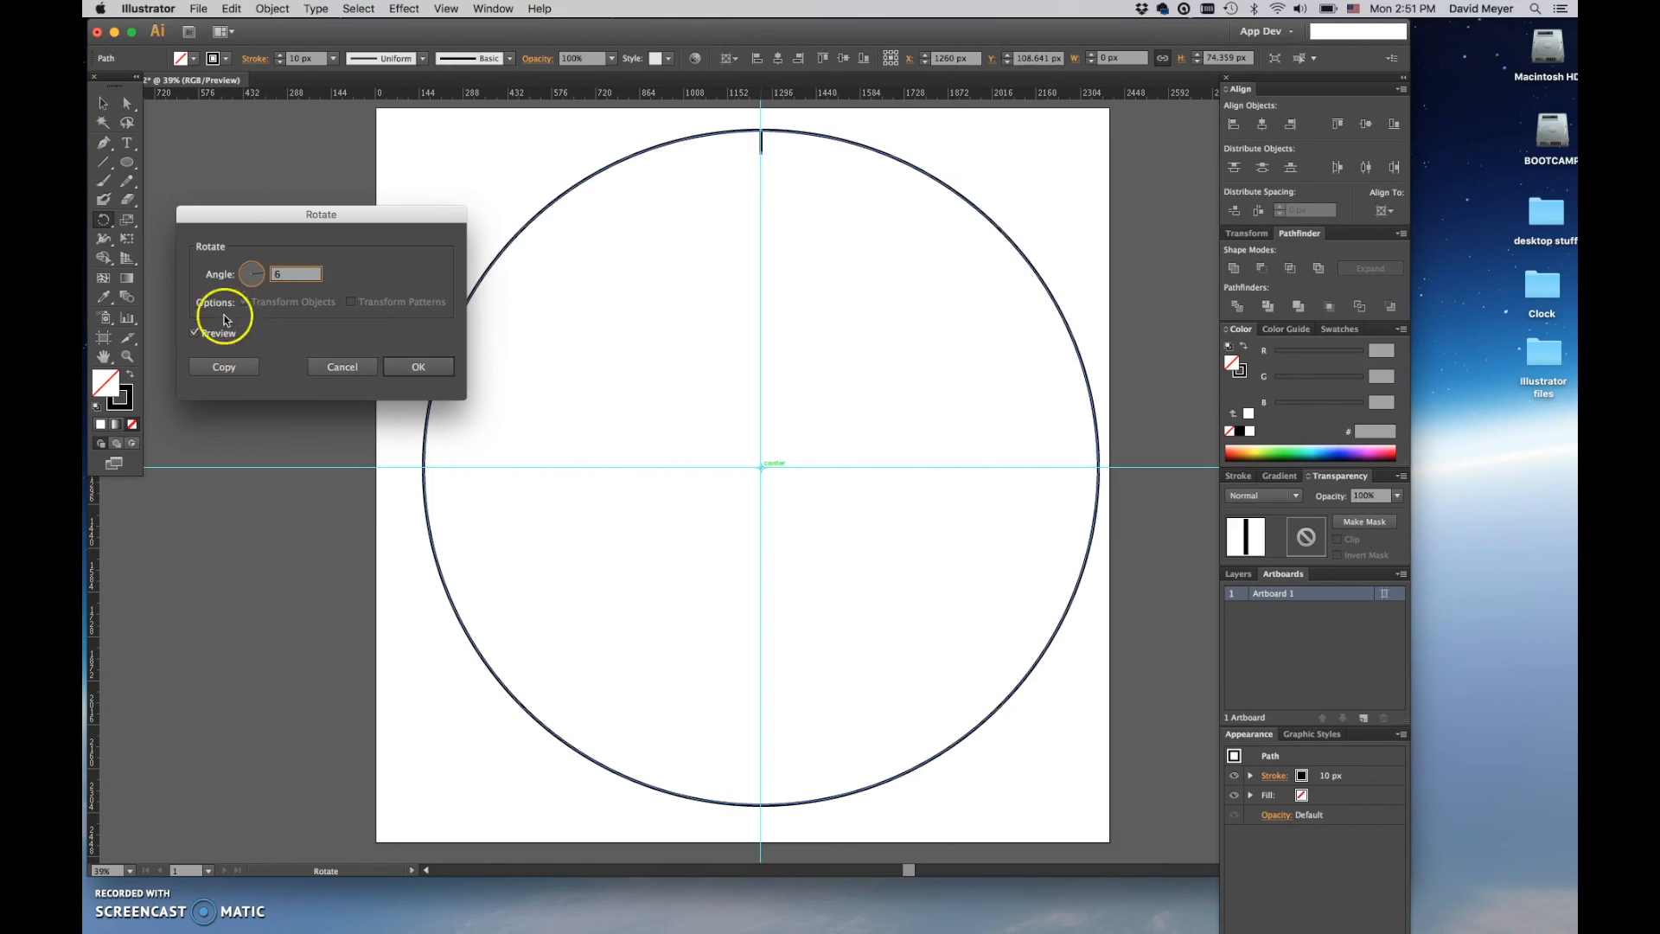
# Compare the tick mark with and without the rotation preview, and apply the rotation as a copy.
pyautogui.click(188, 337)
pyautogui.click(196, 334)
pyautogui.click(195, 333)
pyautogui.click(195, 335)
pyautogui.click(196, 334)
pyautogui.click(196, 334)
pyautogui.click(195, 333)
pyautogui.click(196, 333)
pyautogui.click(195, 334)
pyautogui.click(195, 333)
pyautogui.click(196, 333)
pyautogui.click(224, 368)
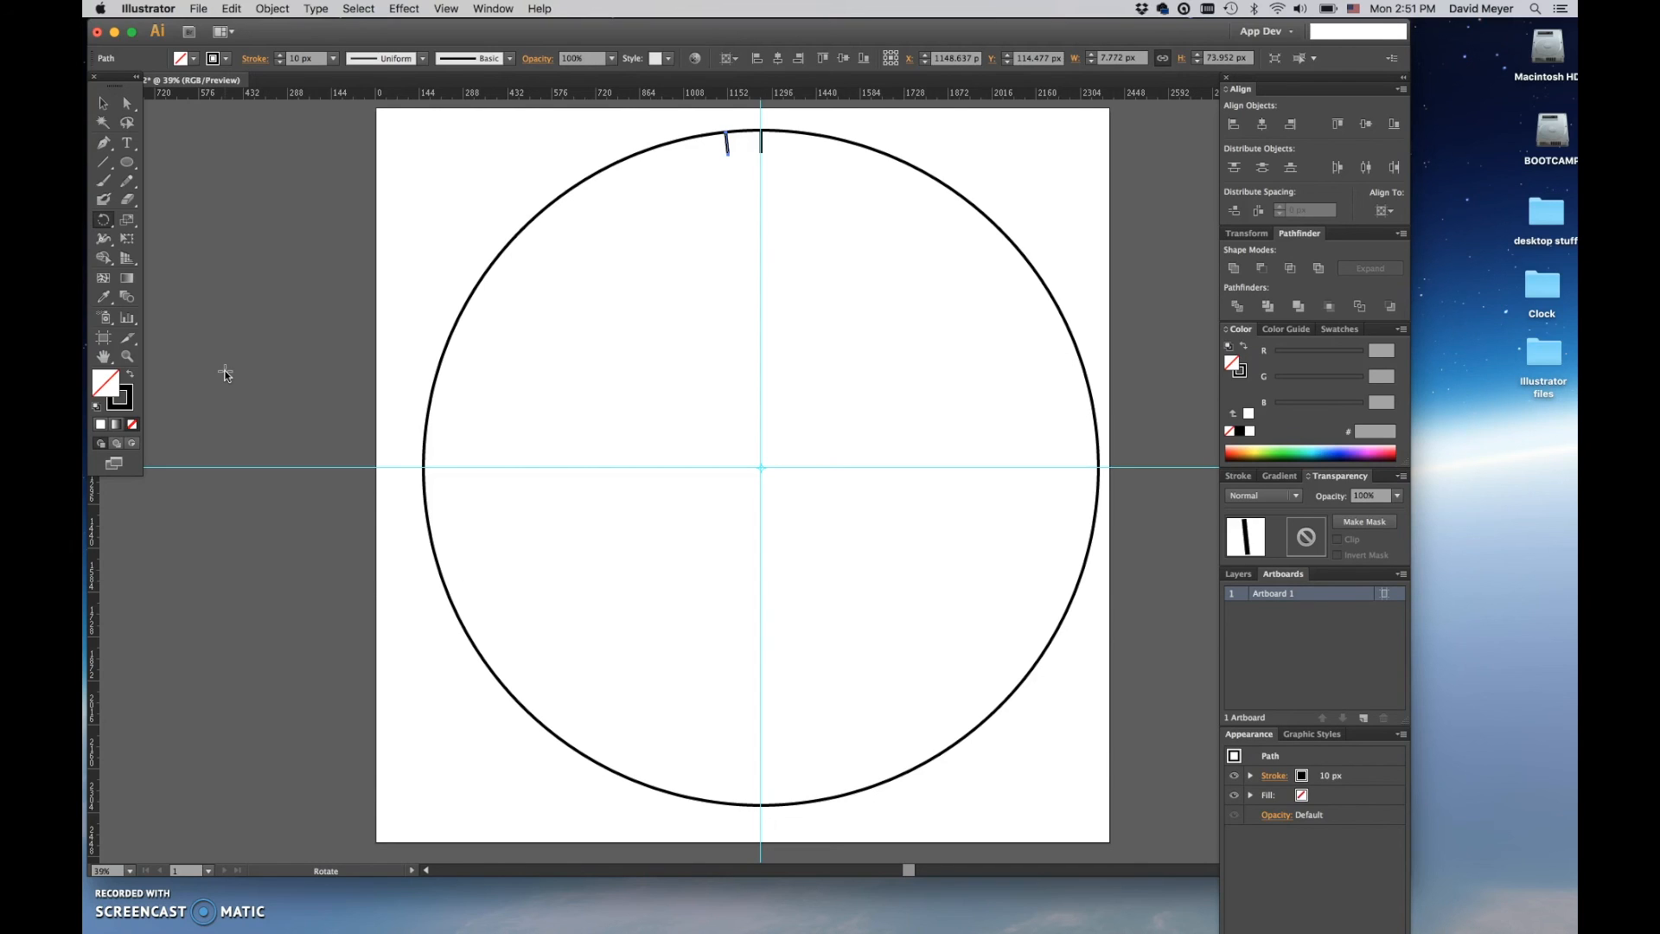
# Repeat the 6° rotated copy of the tick mark until minute marks fill the whole circle.
pyautogui.press('super+d')
pyautogui.press('super+d')
pyautogui.press('super+d')
pyautogui.press('super+d')
pyautogui.press('super+d')
pyautogui.press('super+d')
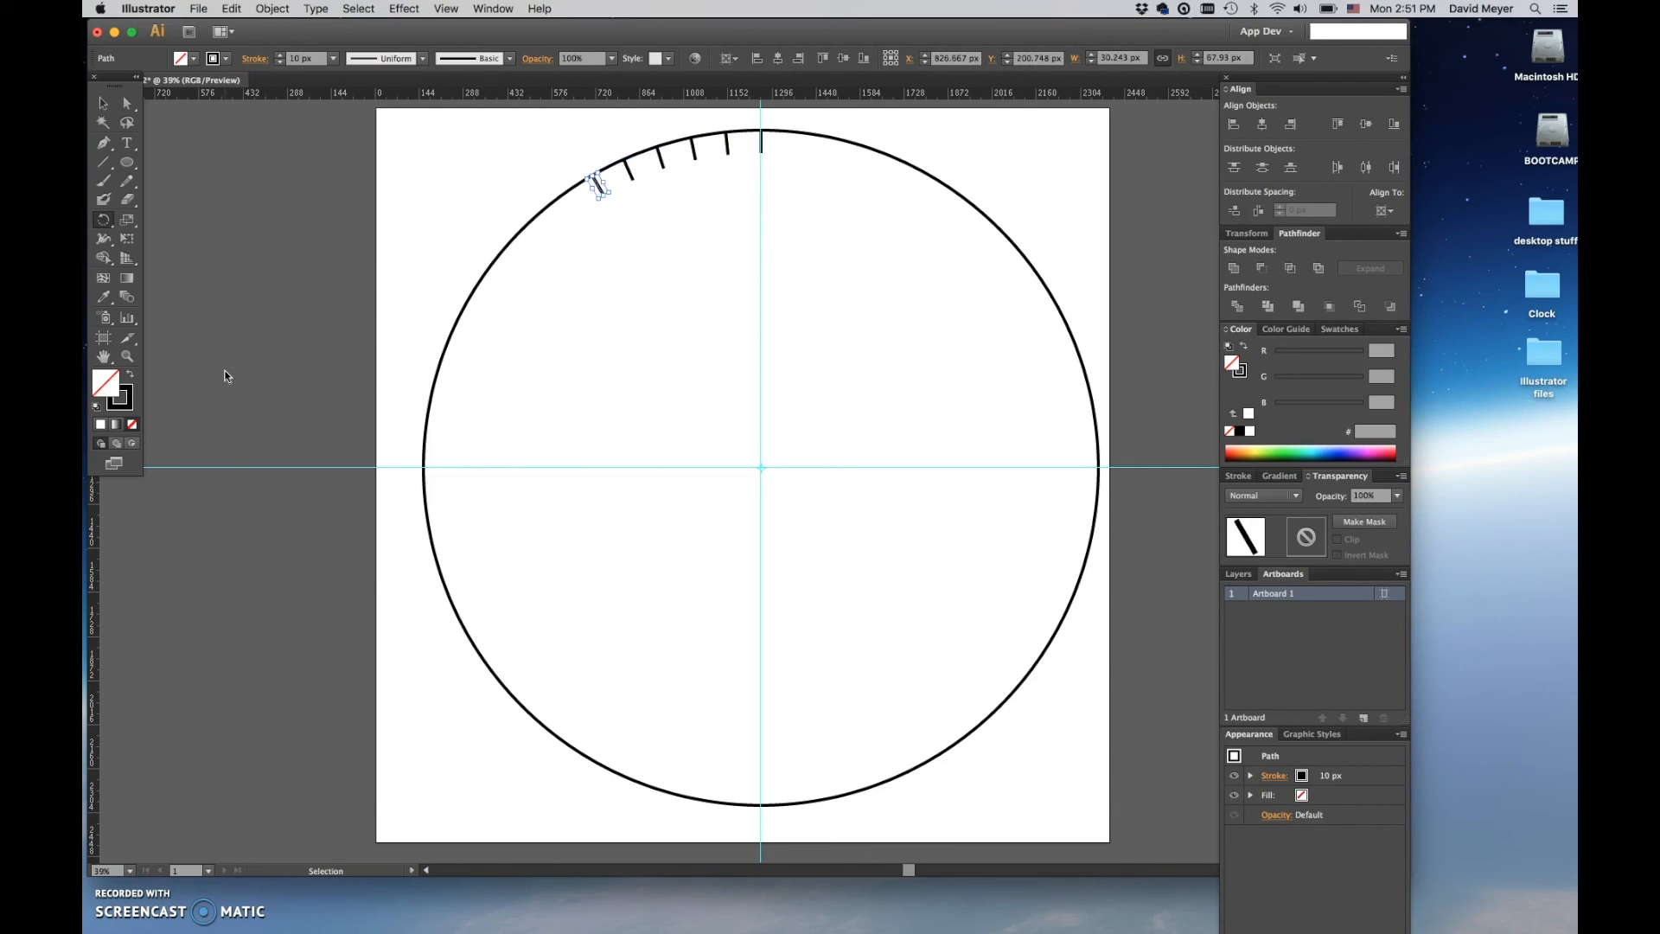
pyautogui.press('super+d')
pyautogui.press('super+d')
pyautogui.press('super+d')
pyautogui.press('super+d')
pyautogui.press('super+d')
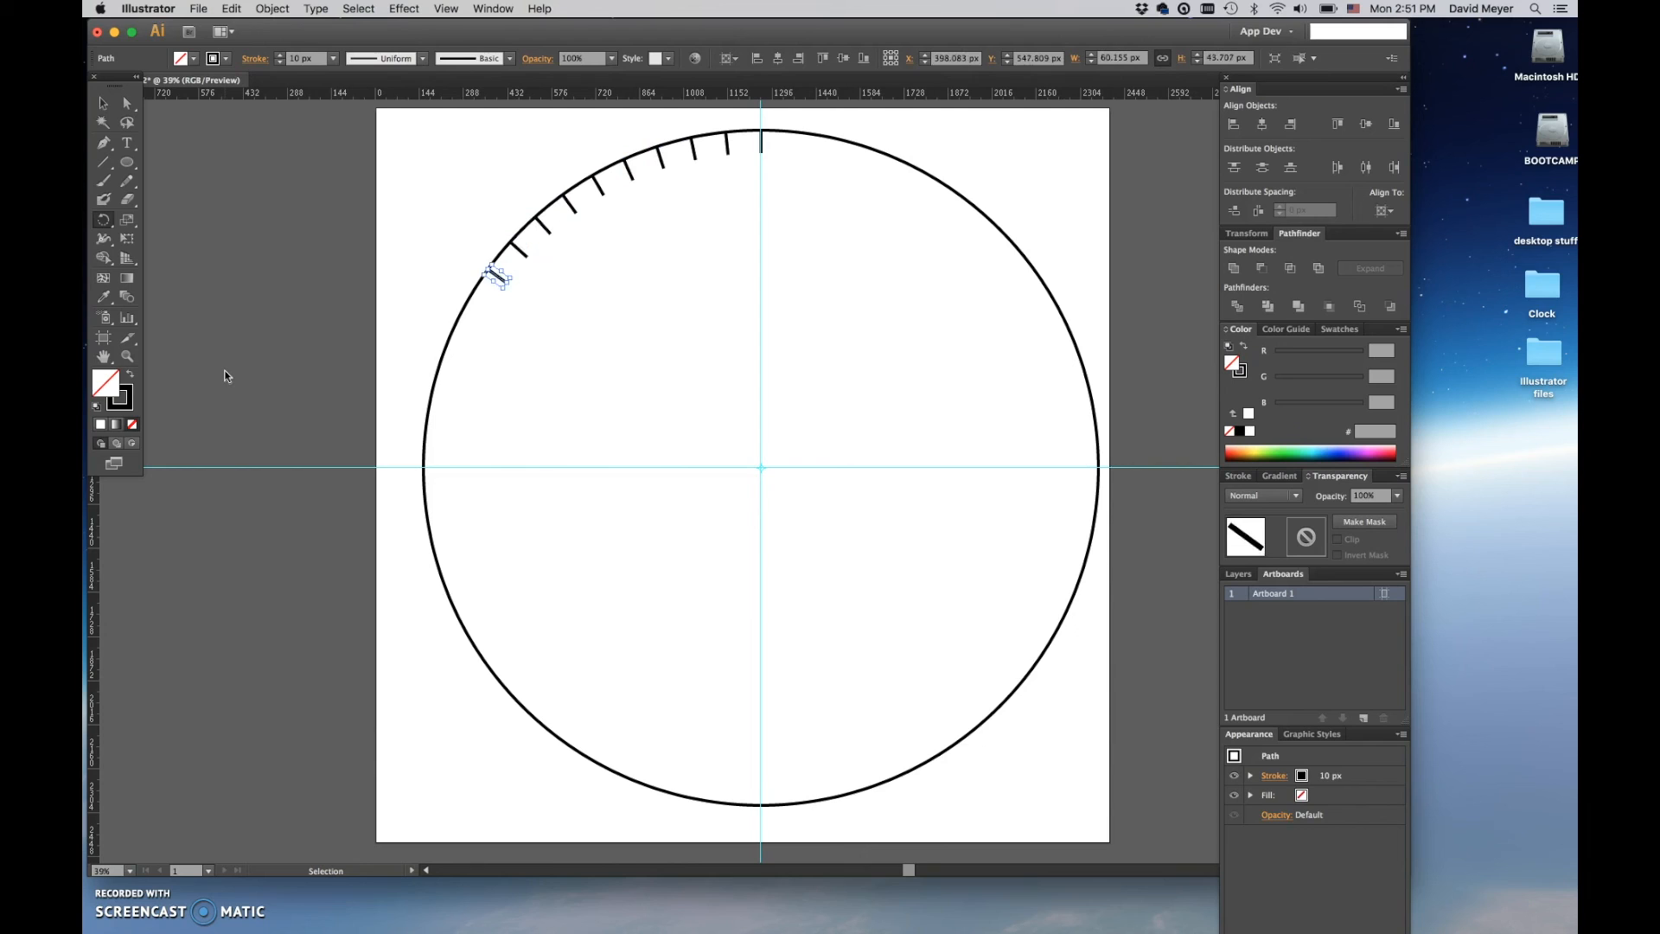
pyautogui.press('super+d')
pyautogui.press('super+d')
pyautogui.press('super+d')
pyautogui.press('super+d')
pyautogui.press('super+d')
pyautogui.press('super+d')
pyautogui.press('super+d')
pyautogui.press('super+d')
pyautogui.press('super+d')
pyautogui.press('super+d')
pyautogui.press('super+d')
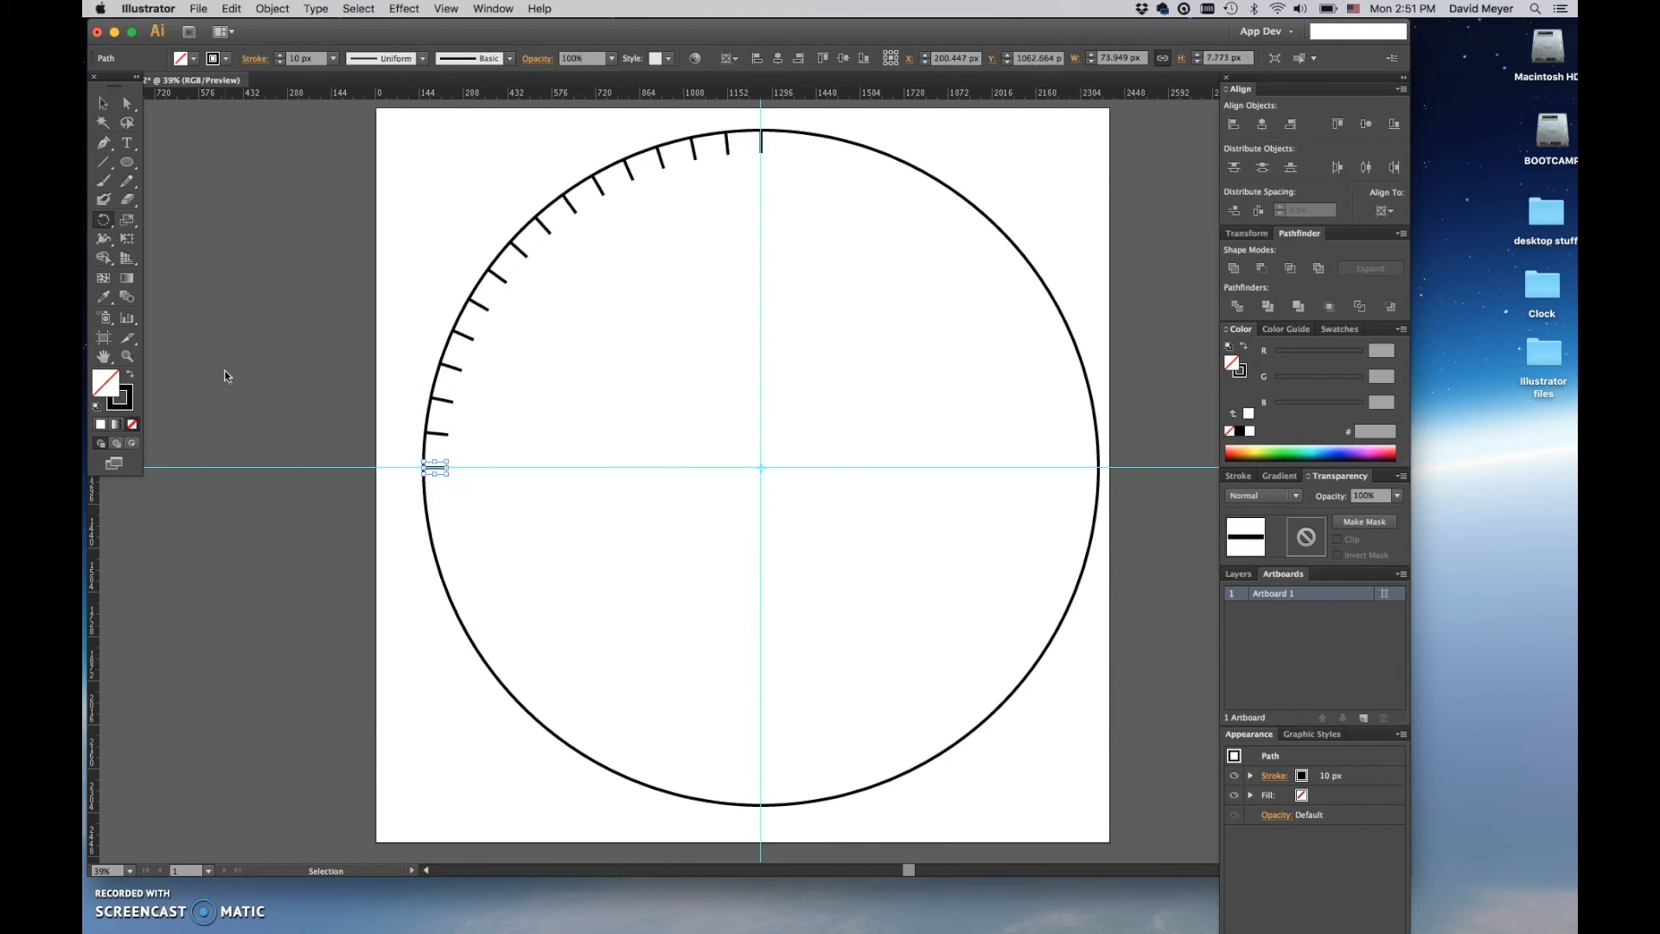
pyautogui.press('super+d')
pyautogui.press('super+d')
pyautogui.press('super+d')
pyautogui.press('super+d')
pyautogui.press('super+d')
pyautogui.press('super+d')
pyautogui.press('super+d')
pyautogui.press('super+d')
pyautogui.press('super+d')
pyautogui.press('super+d')
pyautogui.press('super+d')
pyautogui.press('super+d')
pyautogui.press('super+d')
pyautogui.press('super+d')
pyautogui.press('super+d')
pyautogui.press('super+d')
pyautogui.press('super+d')
pyautogui.press('super+d')
pyautogui.press('super+d')
pyautogui.press('super+d')
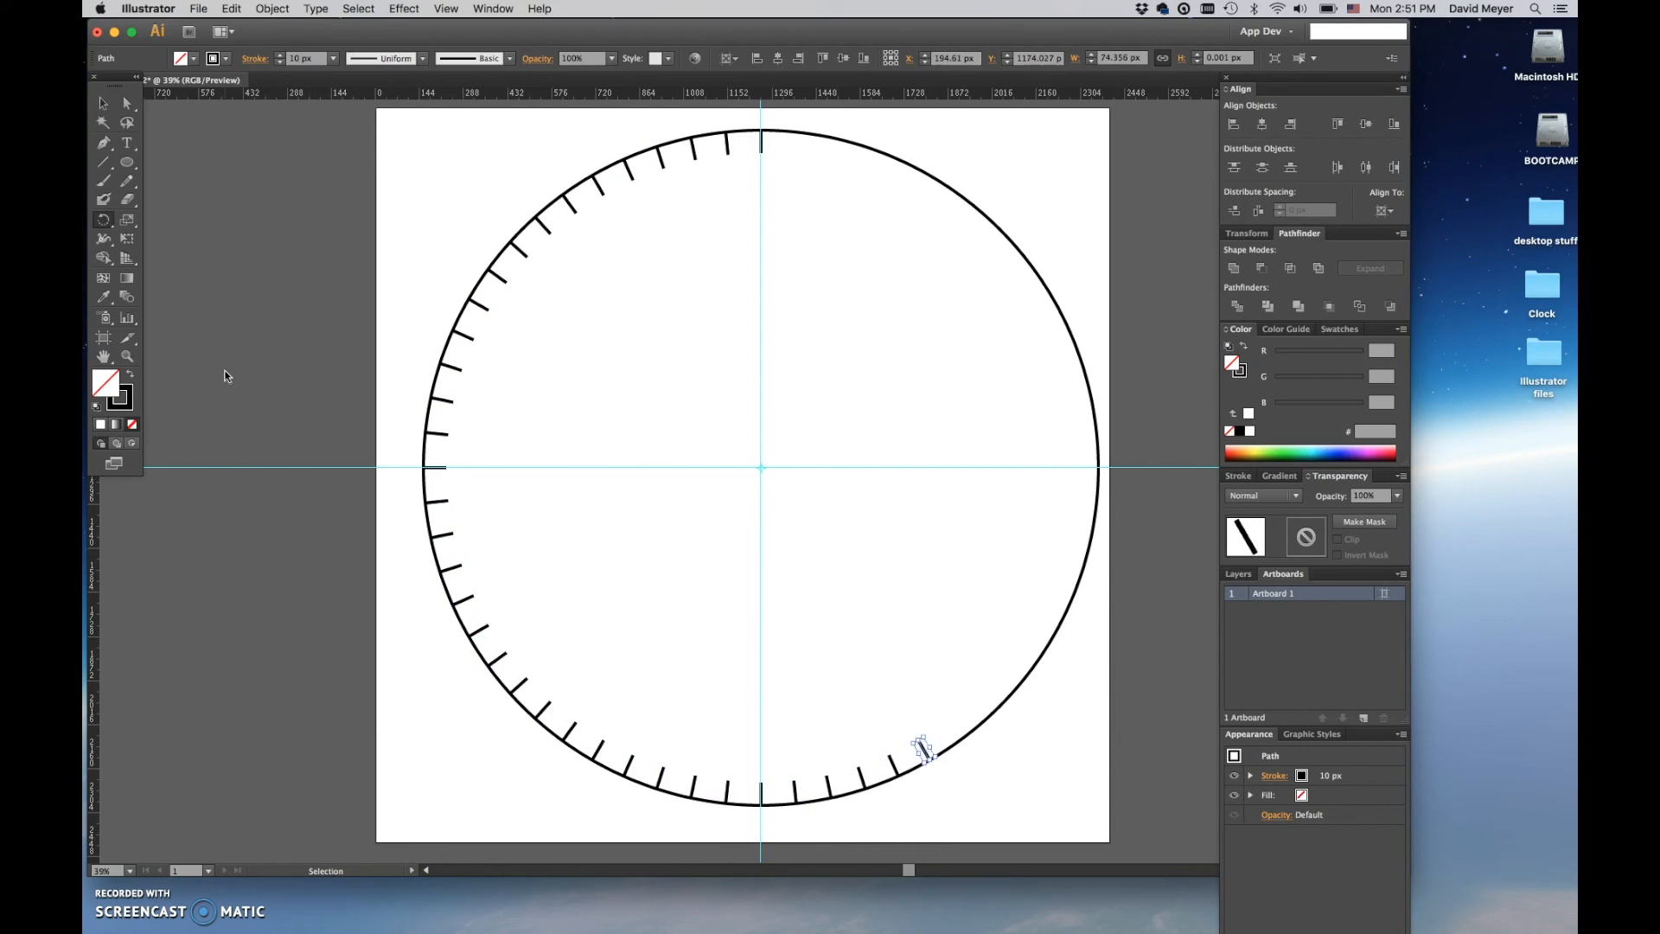
pyautogui.press('super+d')
pyautogui.press('super+d')
pyautogui.press('super+d')
pyautogui.press('super+d')
pyautogui.press('super+d')
pyautogui.press('super+d')
pyautogui.press('super+d')
pyautogui.press('super+d')
pyautogui.press('super+d')
pyautogui.press('super+d')
pyautogui.press('super+d')
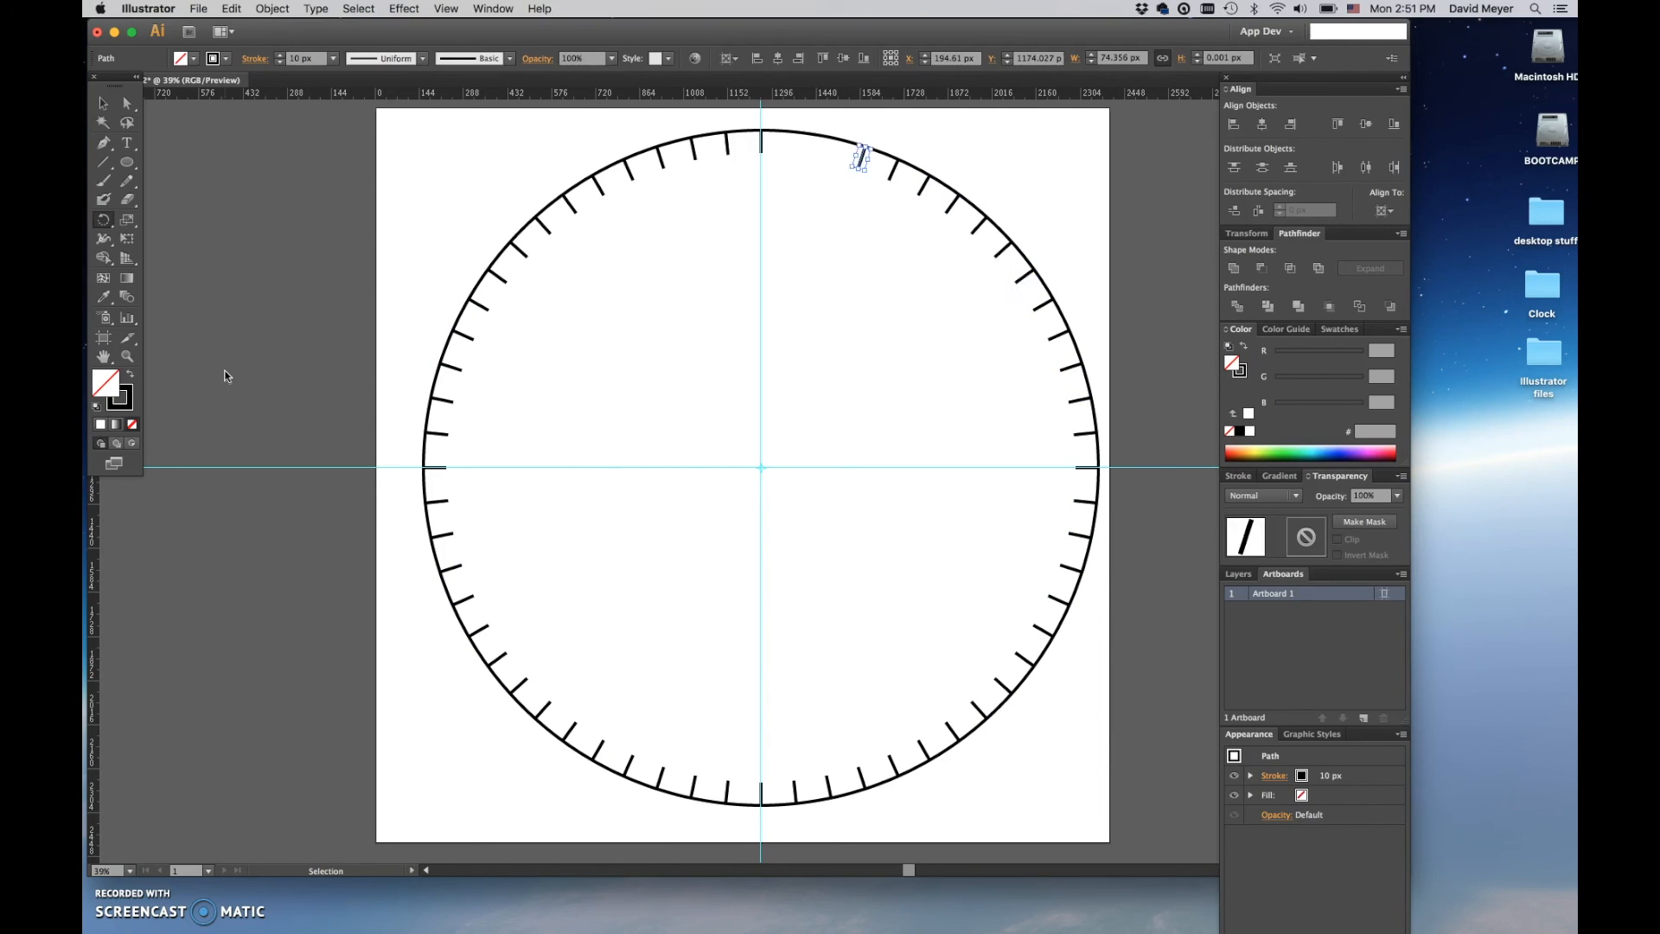
pyautogui.press('super+d')
pyautogui.press('r')
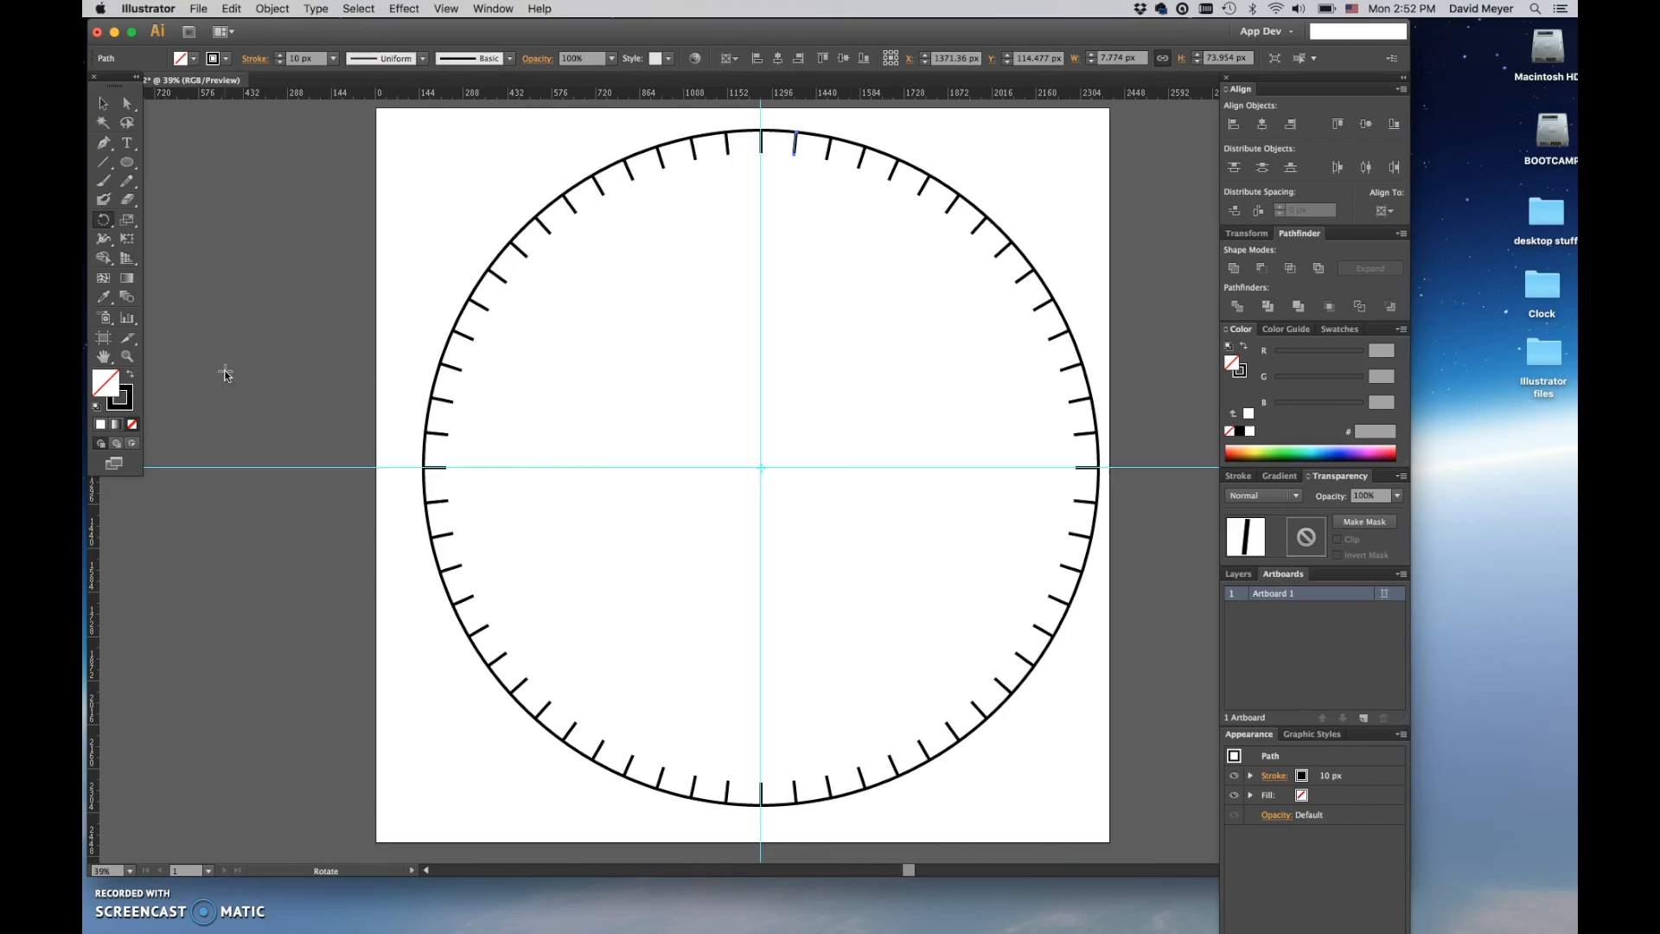
# Configure the Polar Grid tool with 0 concentric dividers and 12 radial dividers.
pyautogui.press('v')
pyautogui.click(103, 165)
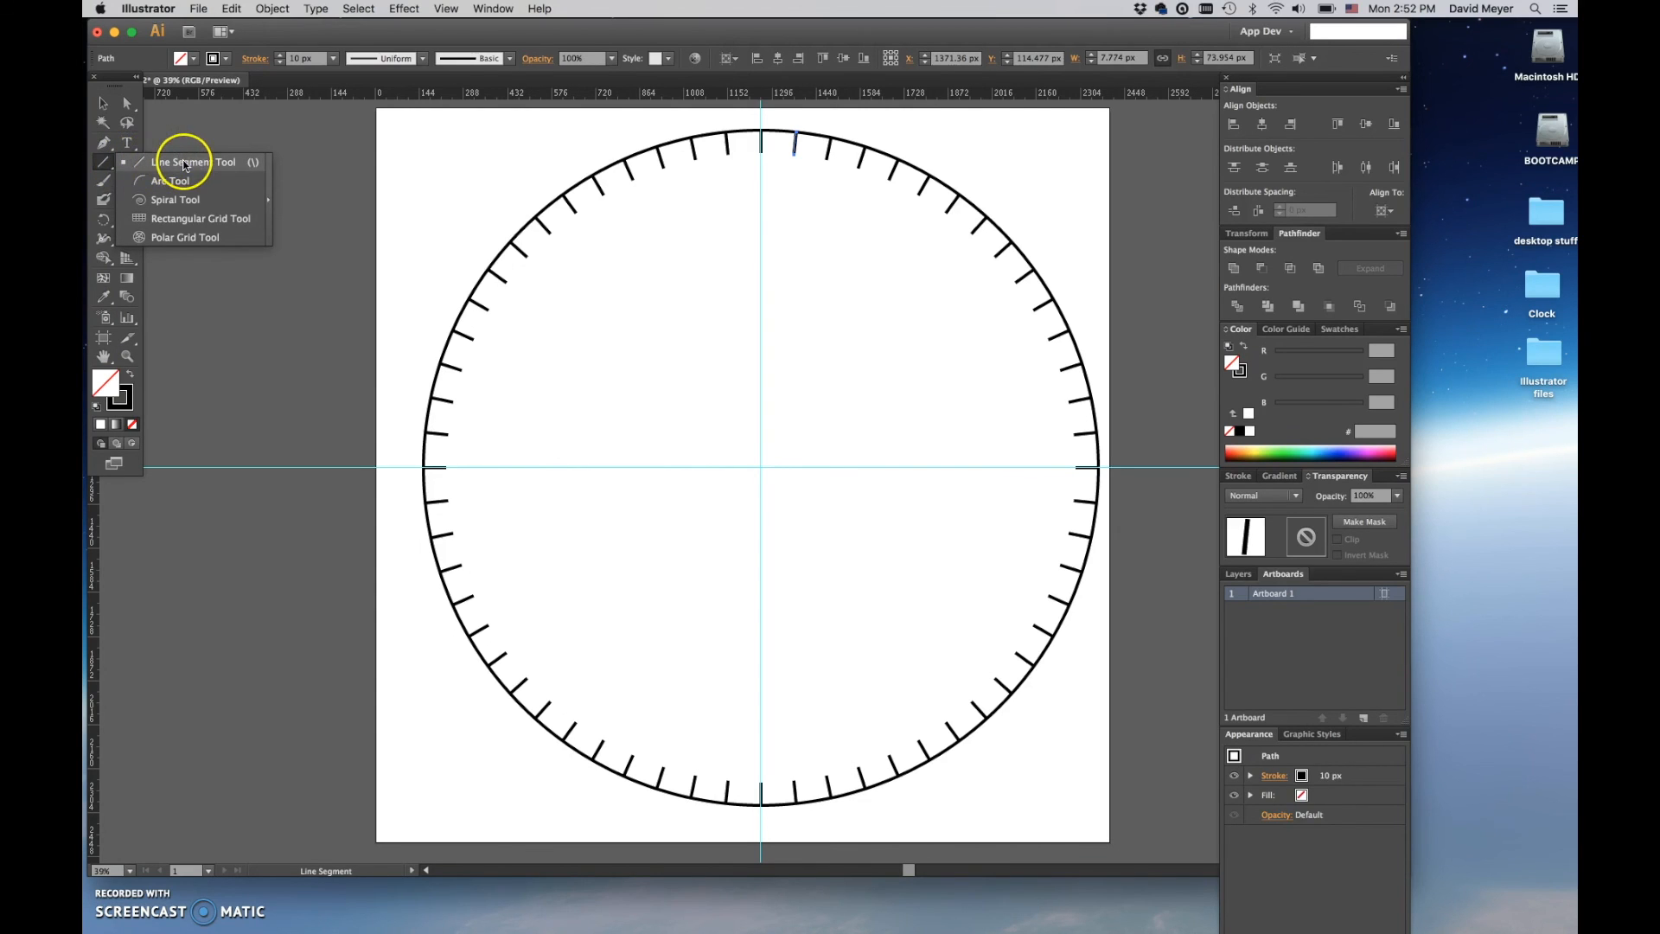
pyautogui.click(170, 238)
pyautogui.click(103, 162)
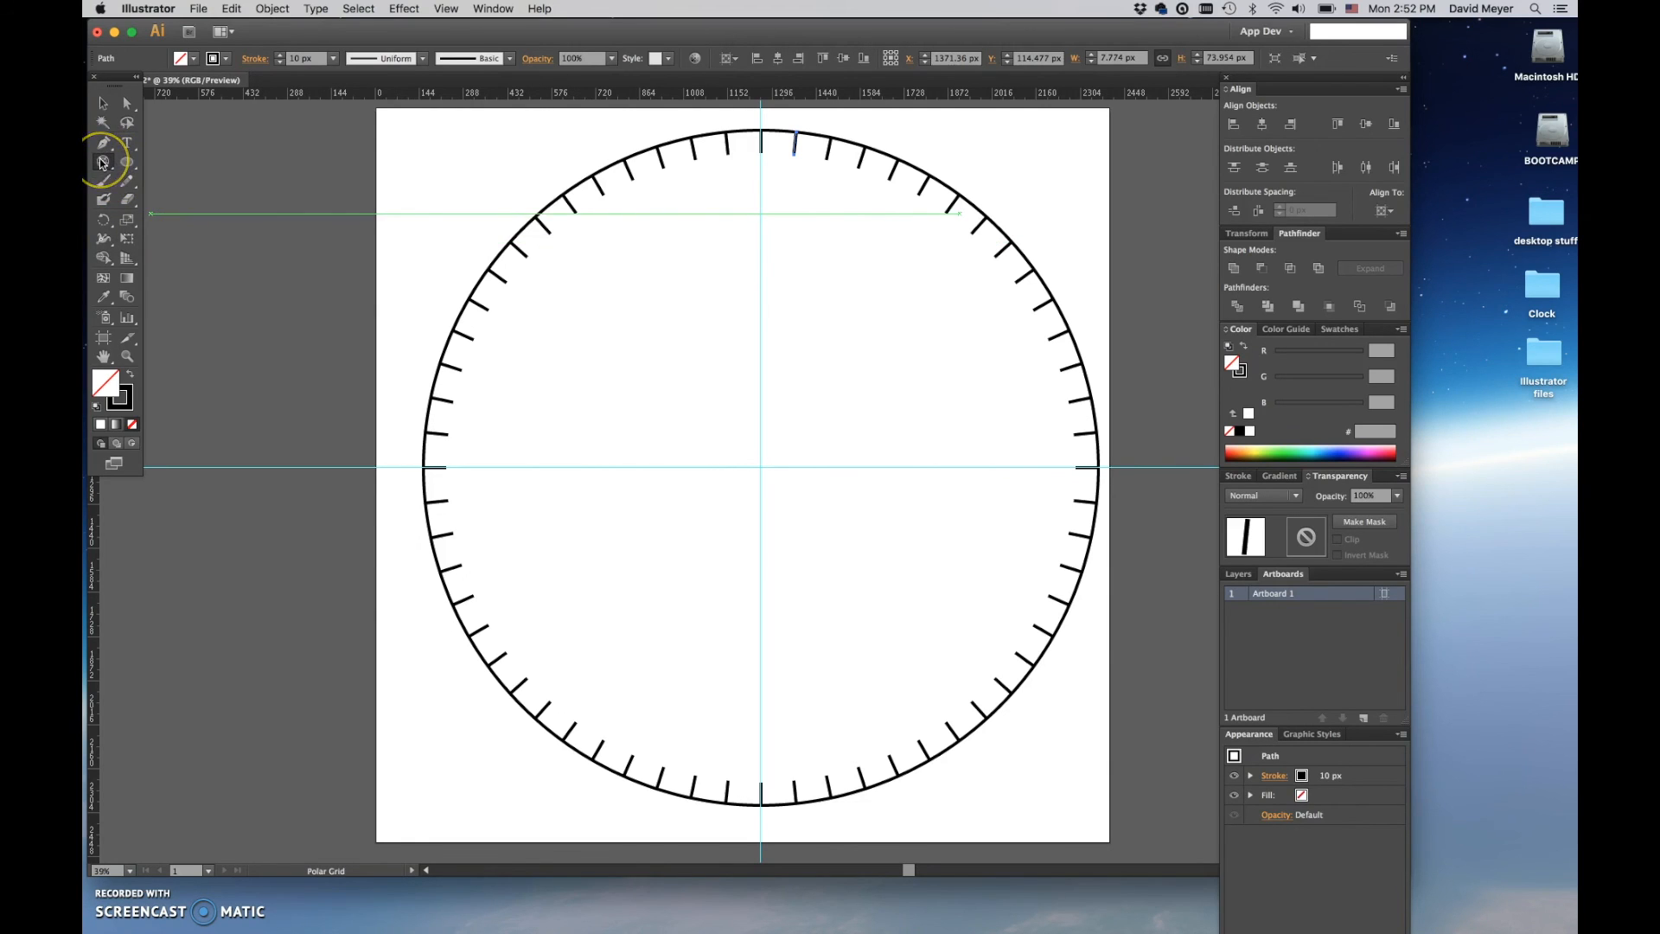
pyautogui.click(223, 150)
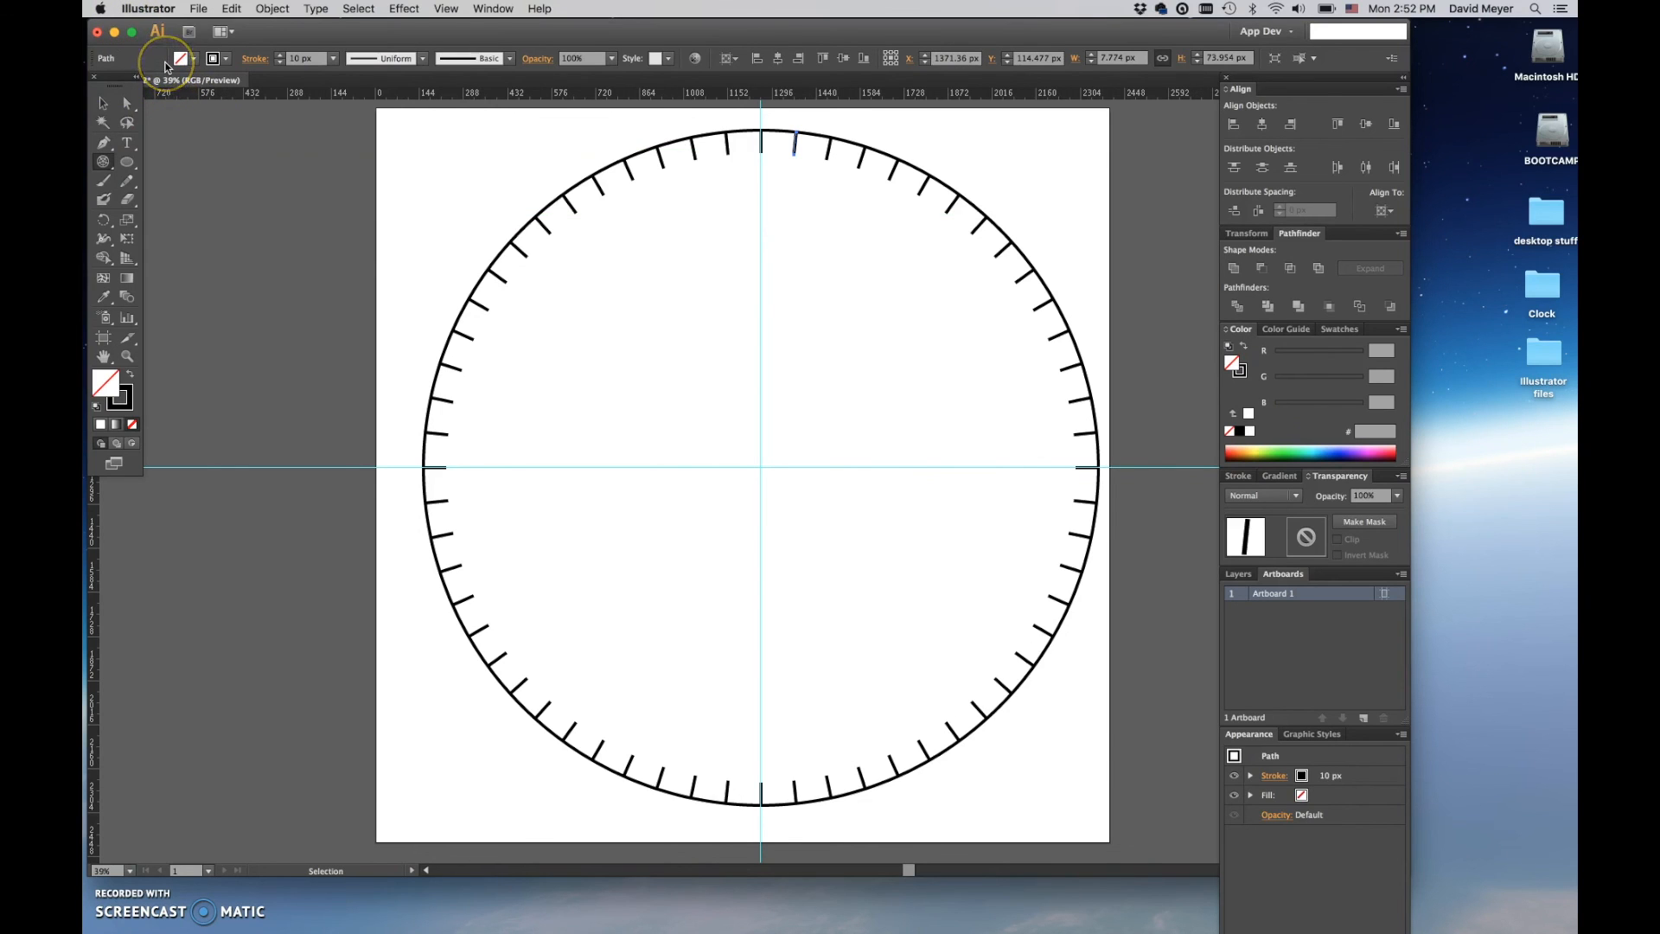
pyautogui.doubleClick(103, 161)
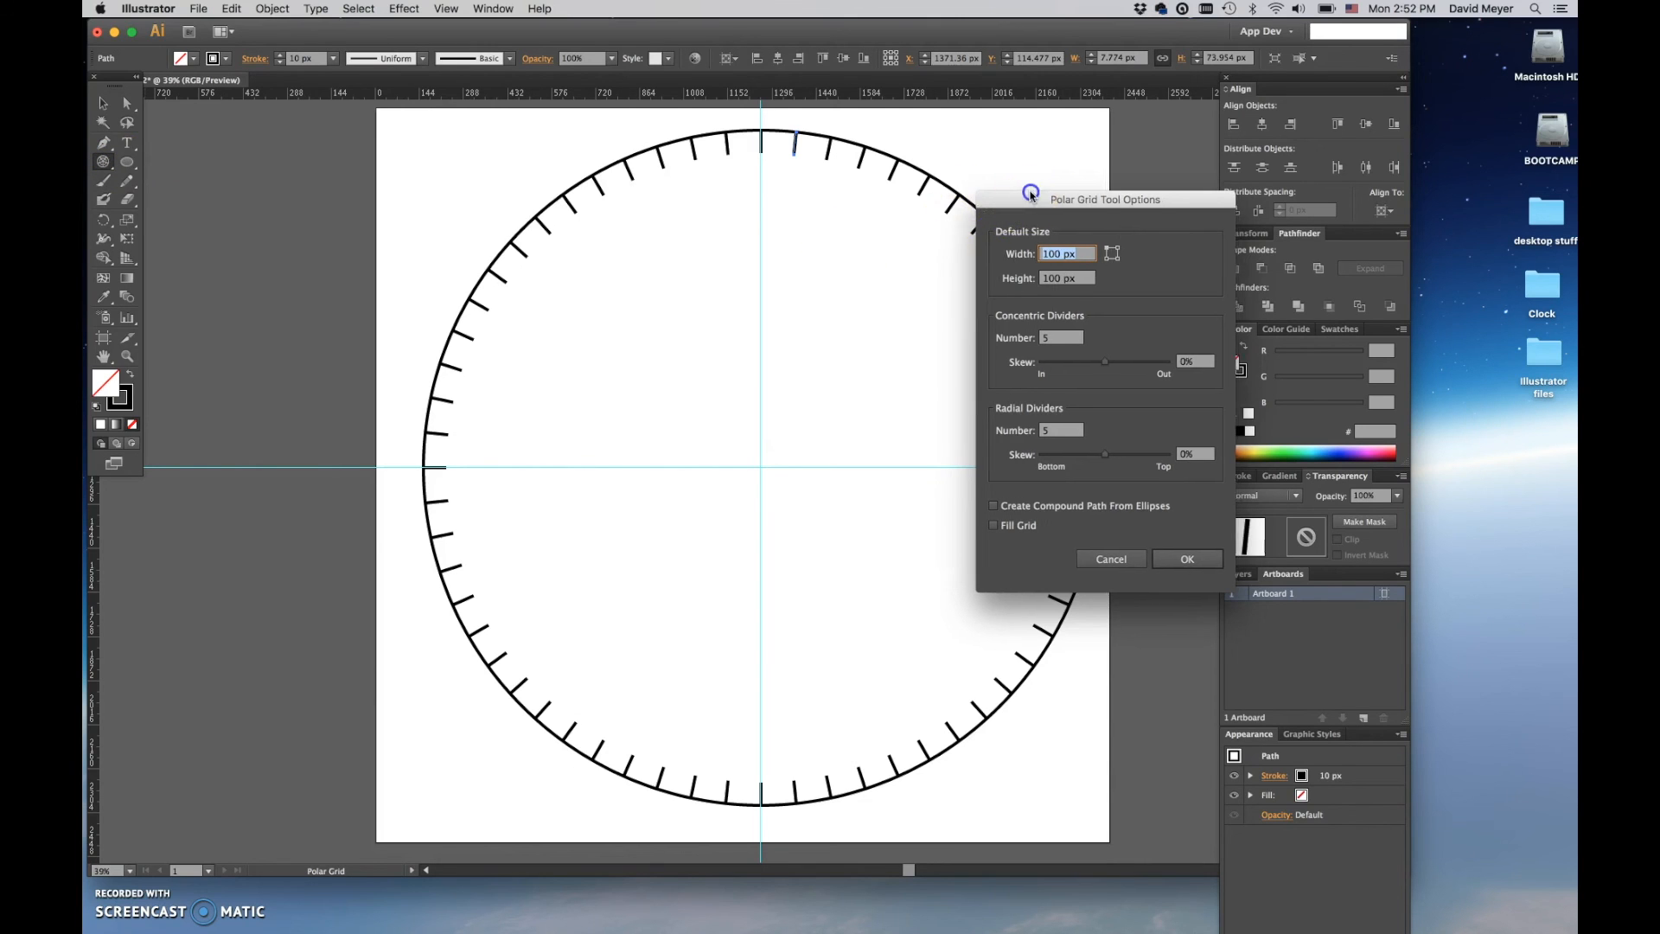
pyautogui.moveTo(1031, 200); pyautogui.dragTo(703, 227)
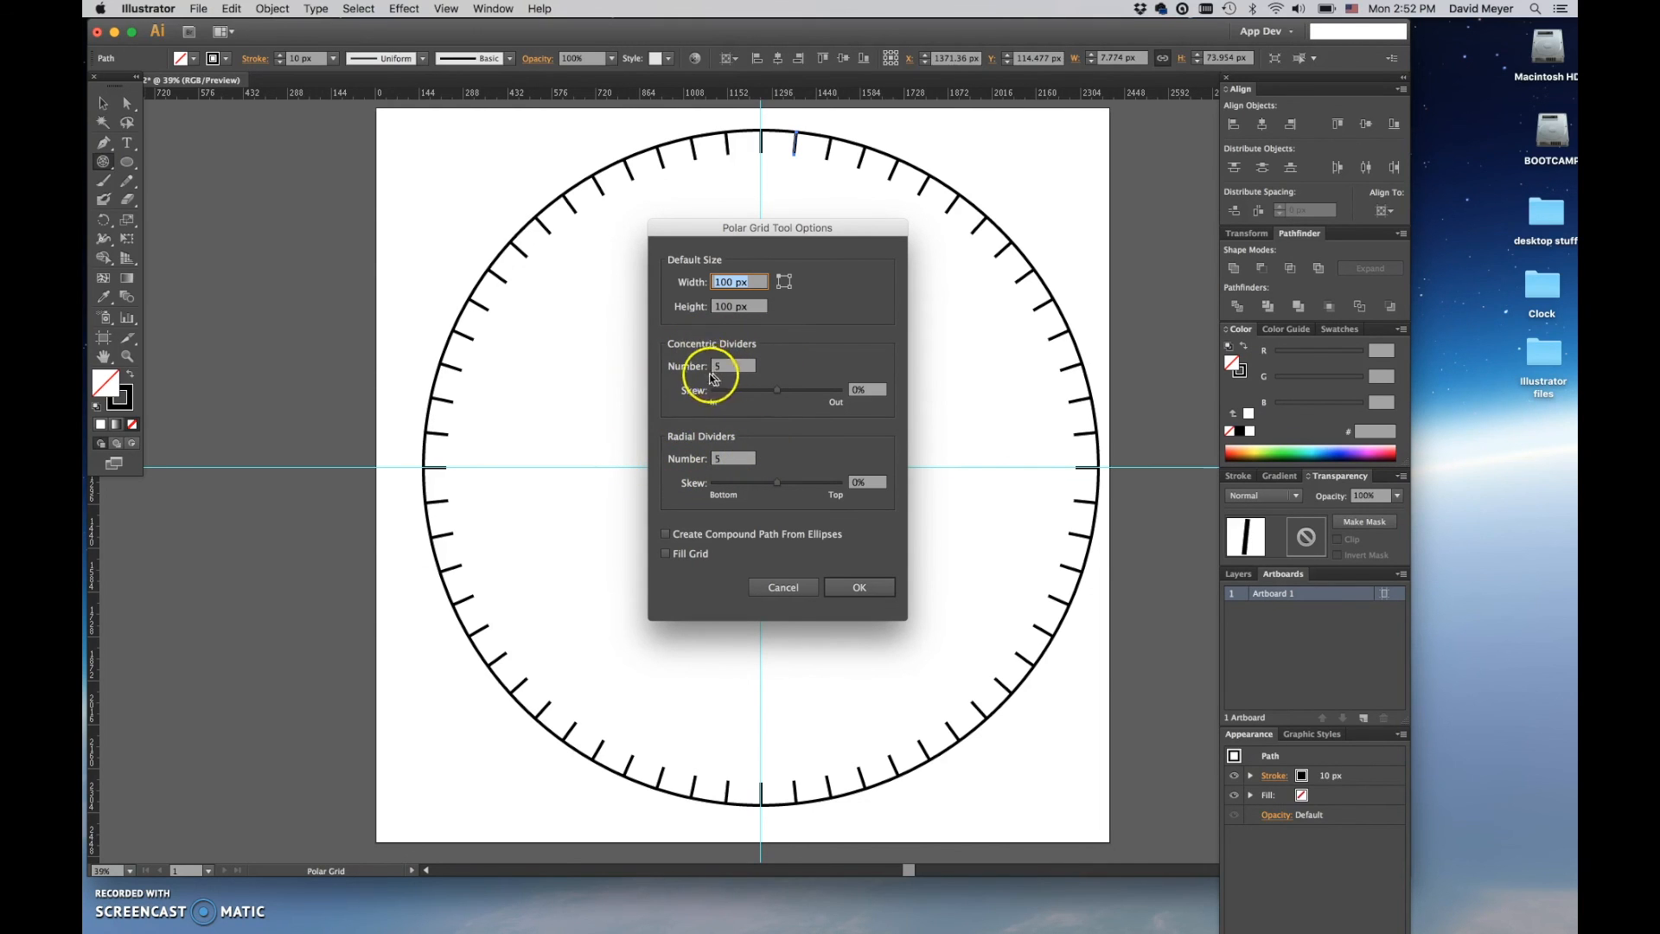
pyautogui.moveTo(706, 237); pyautogui.dragTo(1066, 239)
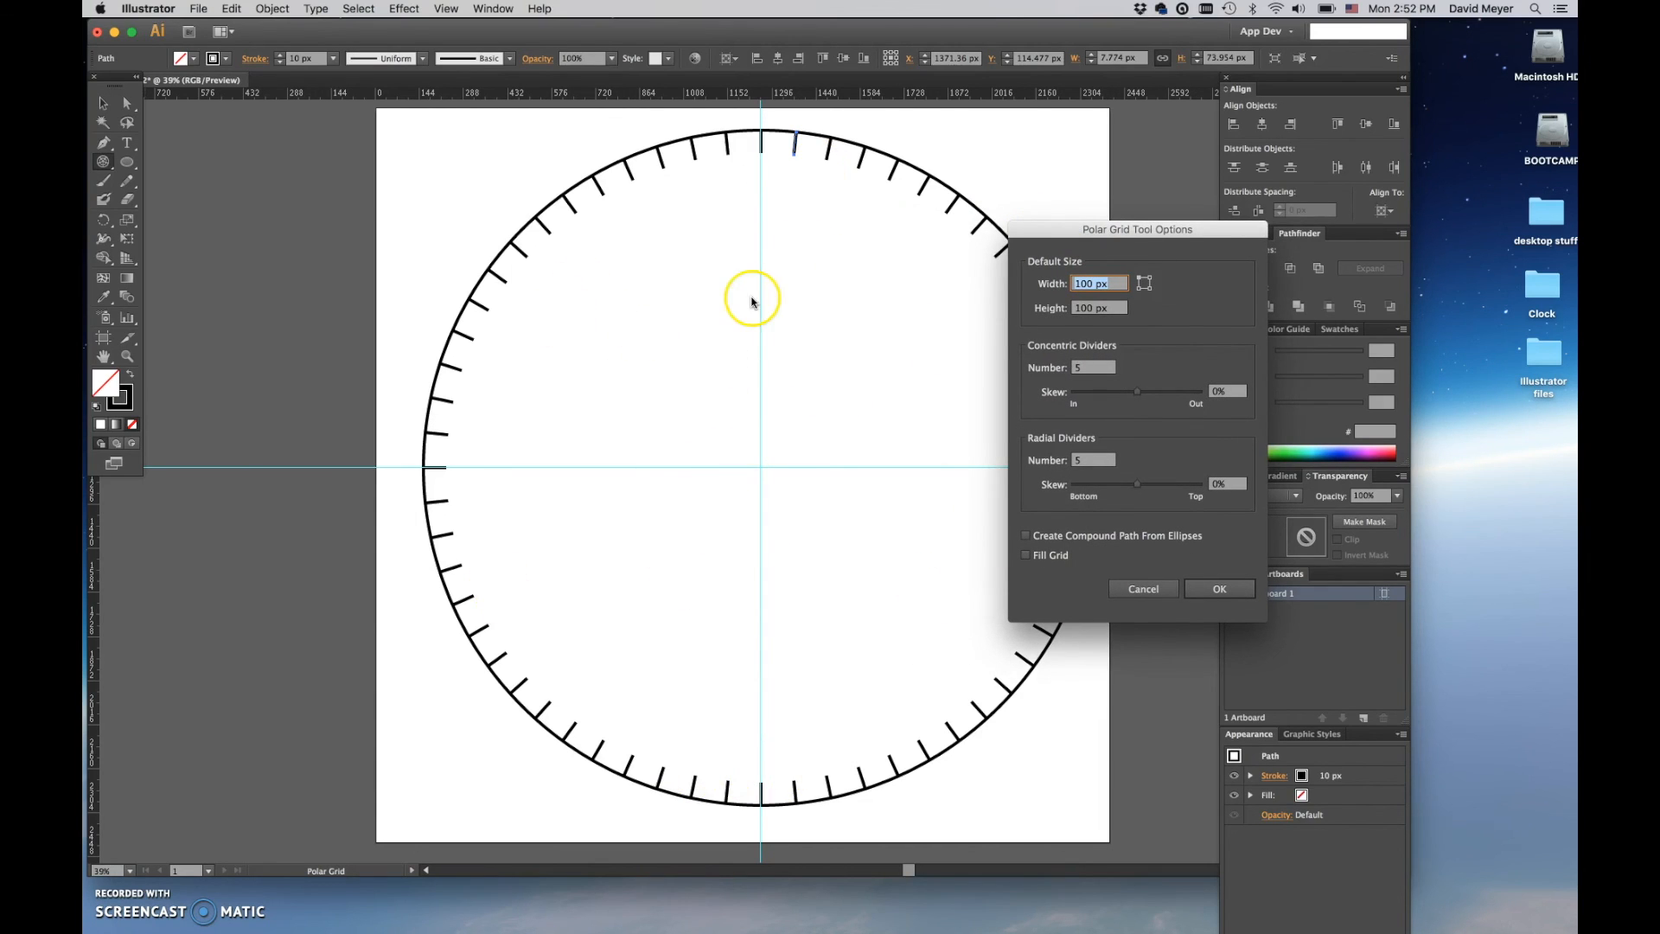
pyautogui.click(1077, 239)
pyautogui.moveTo(1069, 232); pyautogui.dragTo(1005, 249)
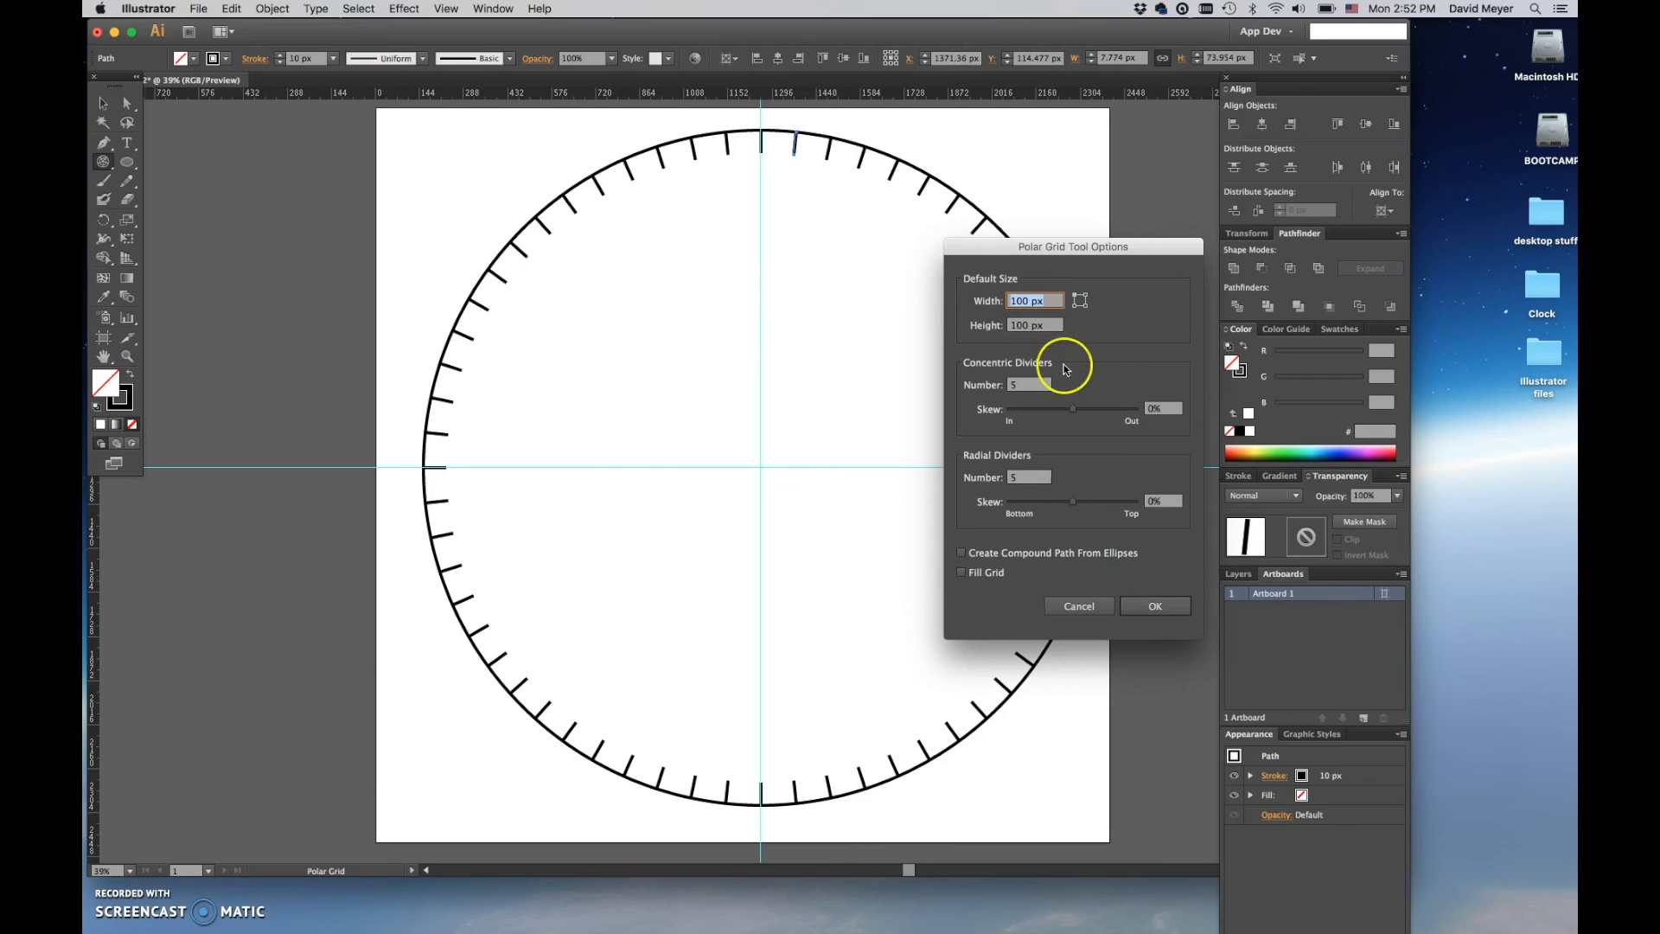
pyautogui.click(1033, 384)
pyautogui.moveTo(1032, 385); pyautogui.dragTo(1002, 384)
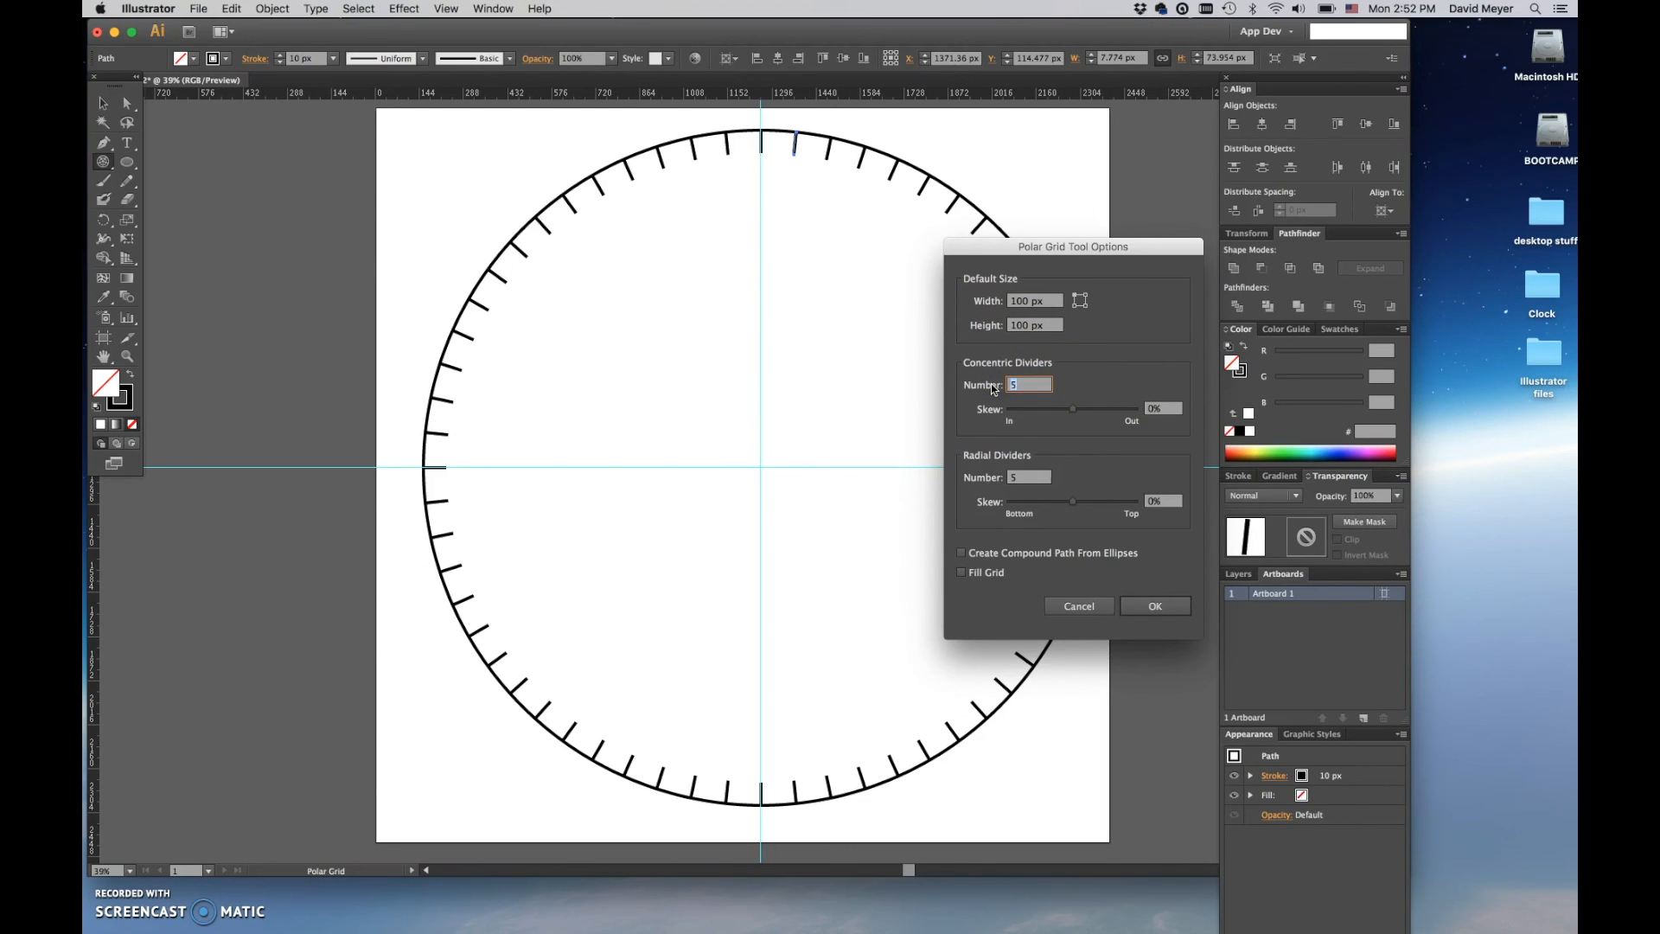
pyautogui.press('Tab')
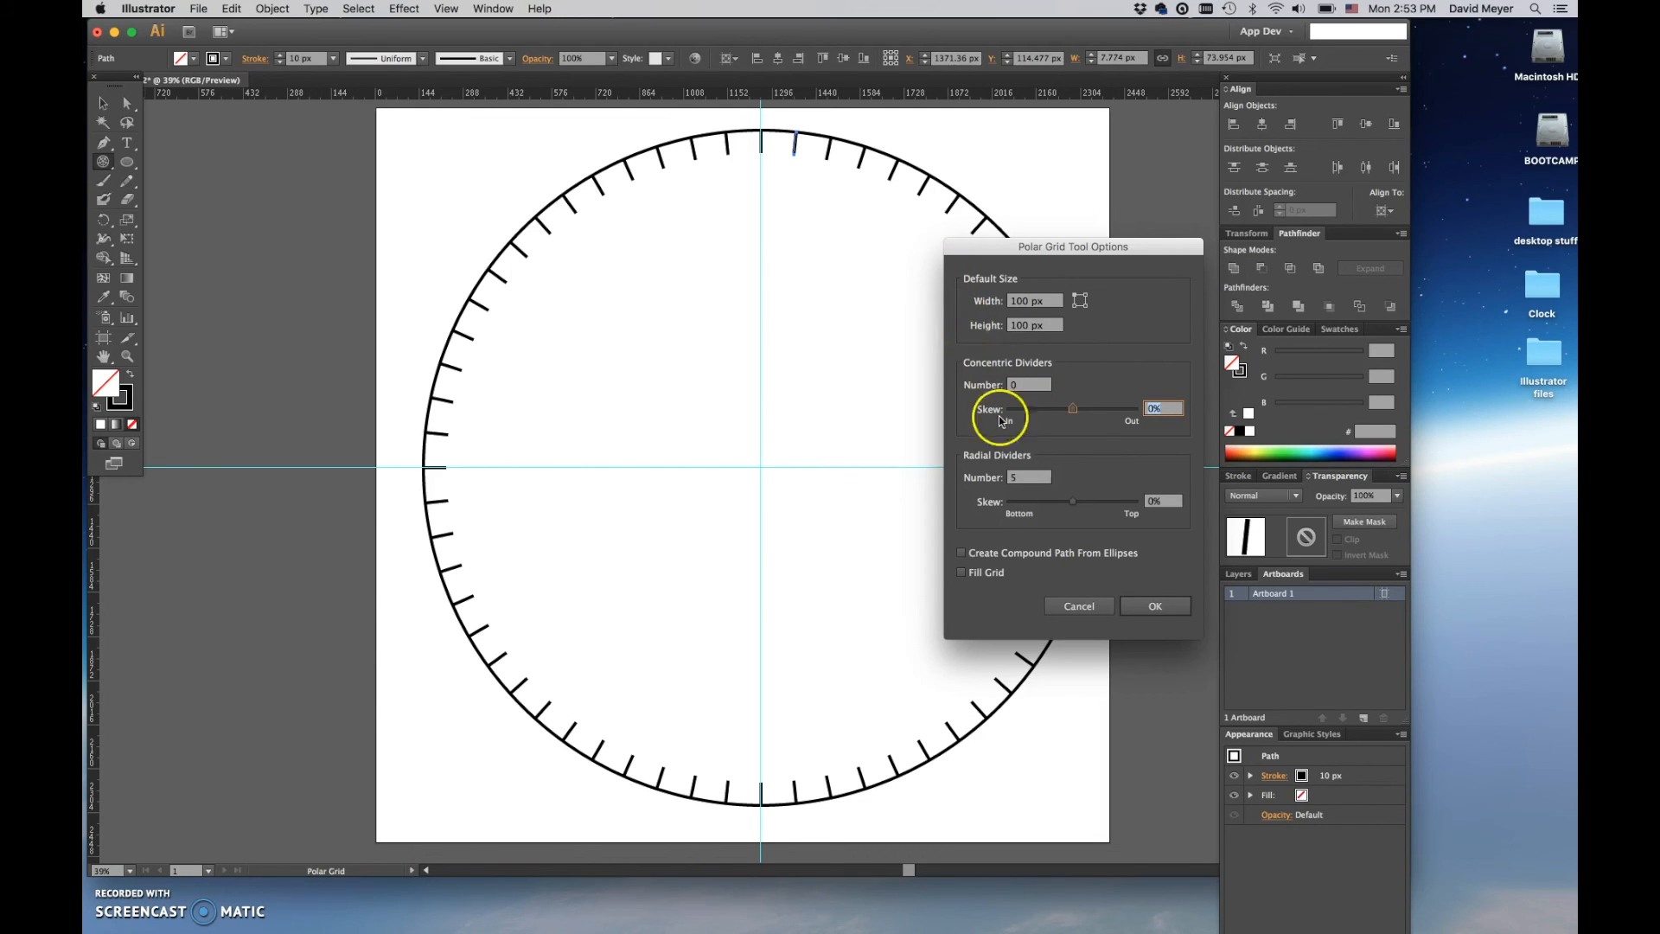
pyautogui.click(1021, 478)
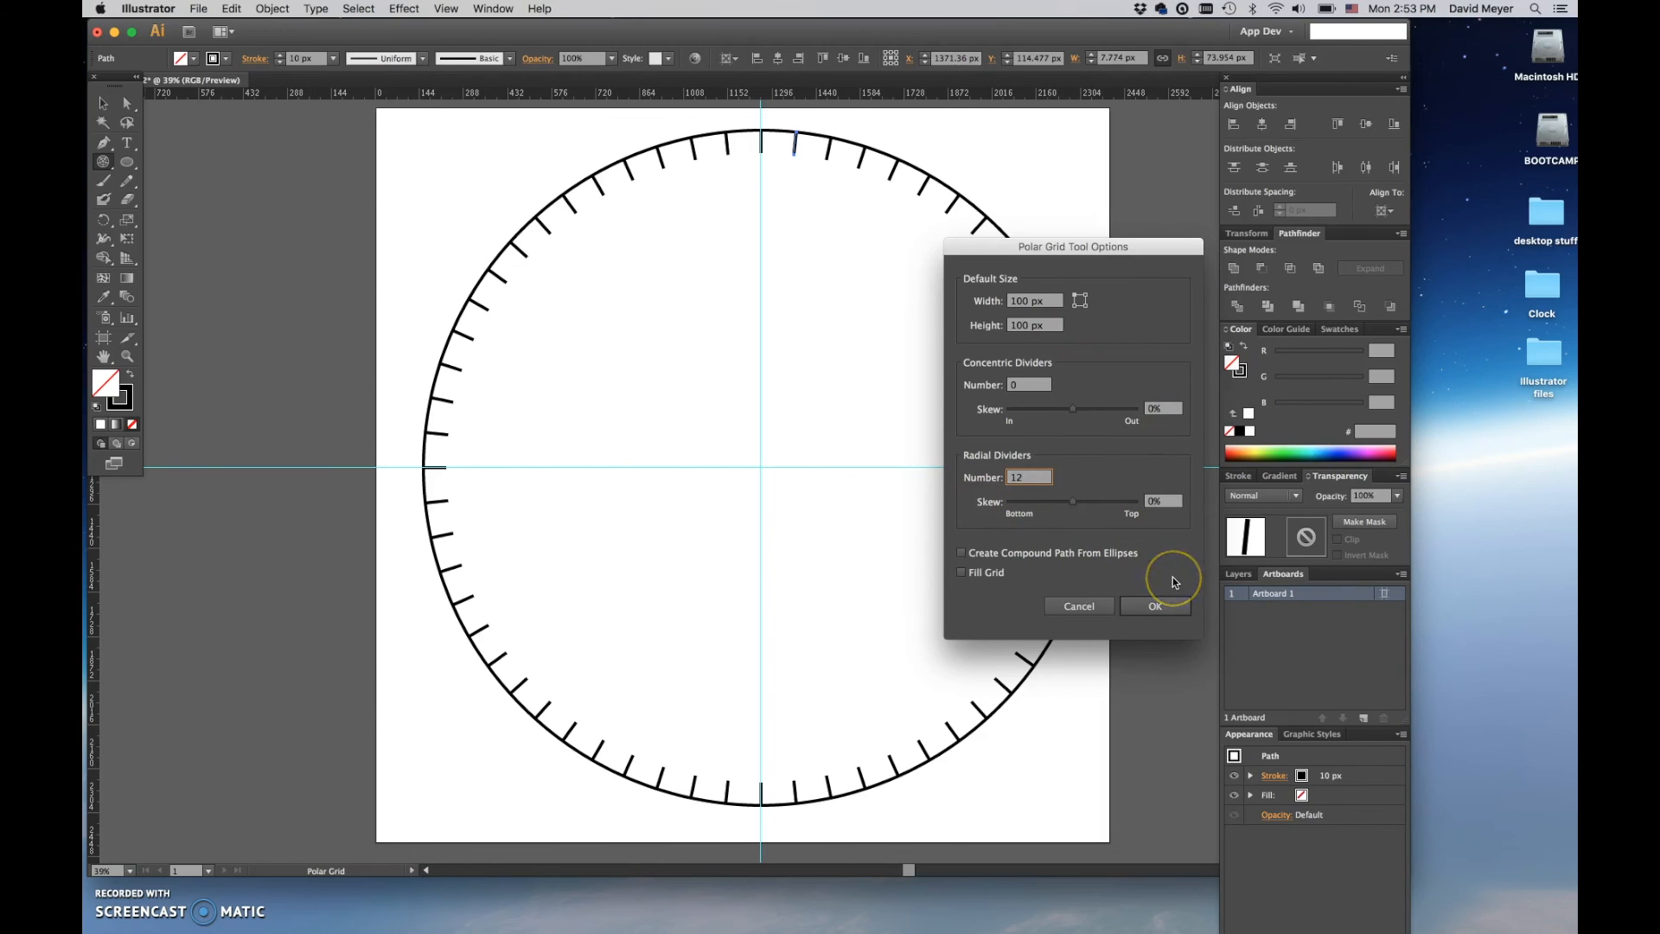
pyautogui.click(1157, 605)
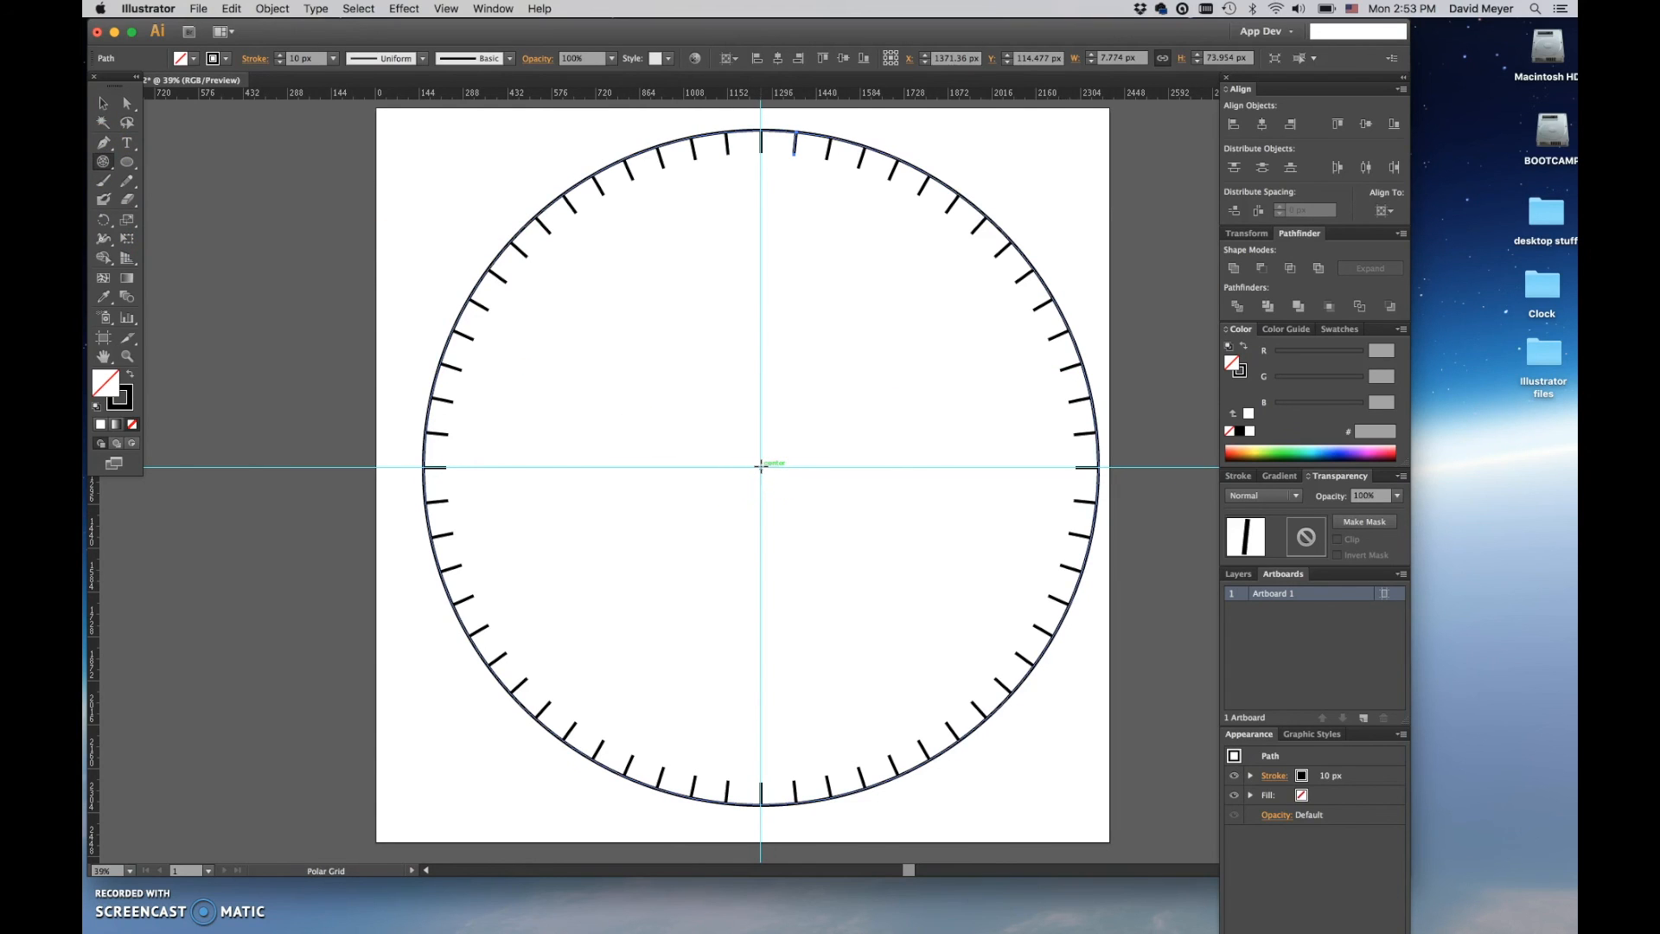
# Draw a circular polar grid about 1724 px across, centered on the clock circle's center point.
pyautogui.moveTo(760, 466); pyautogui.dragTo(840, 730)
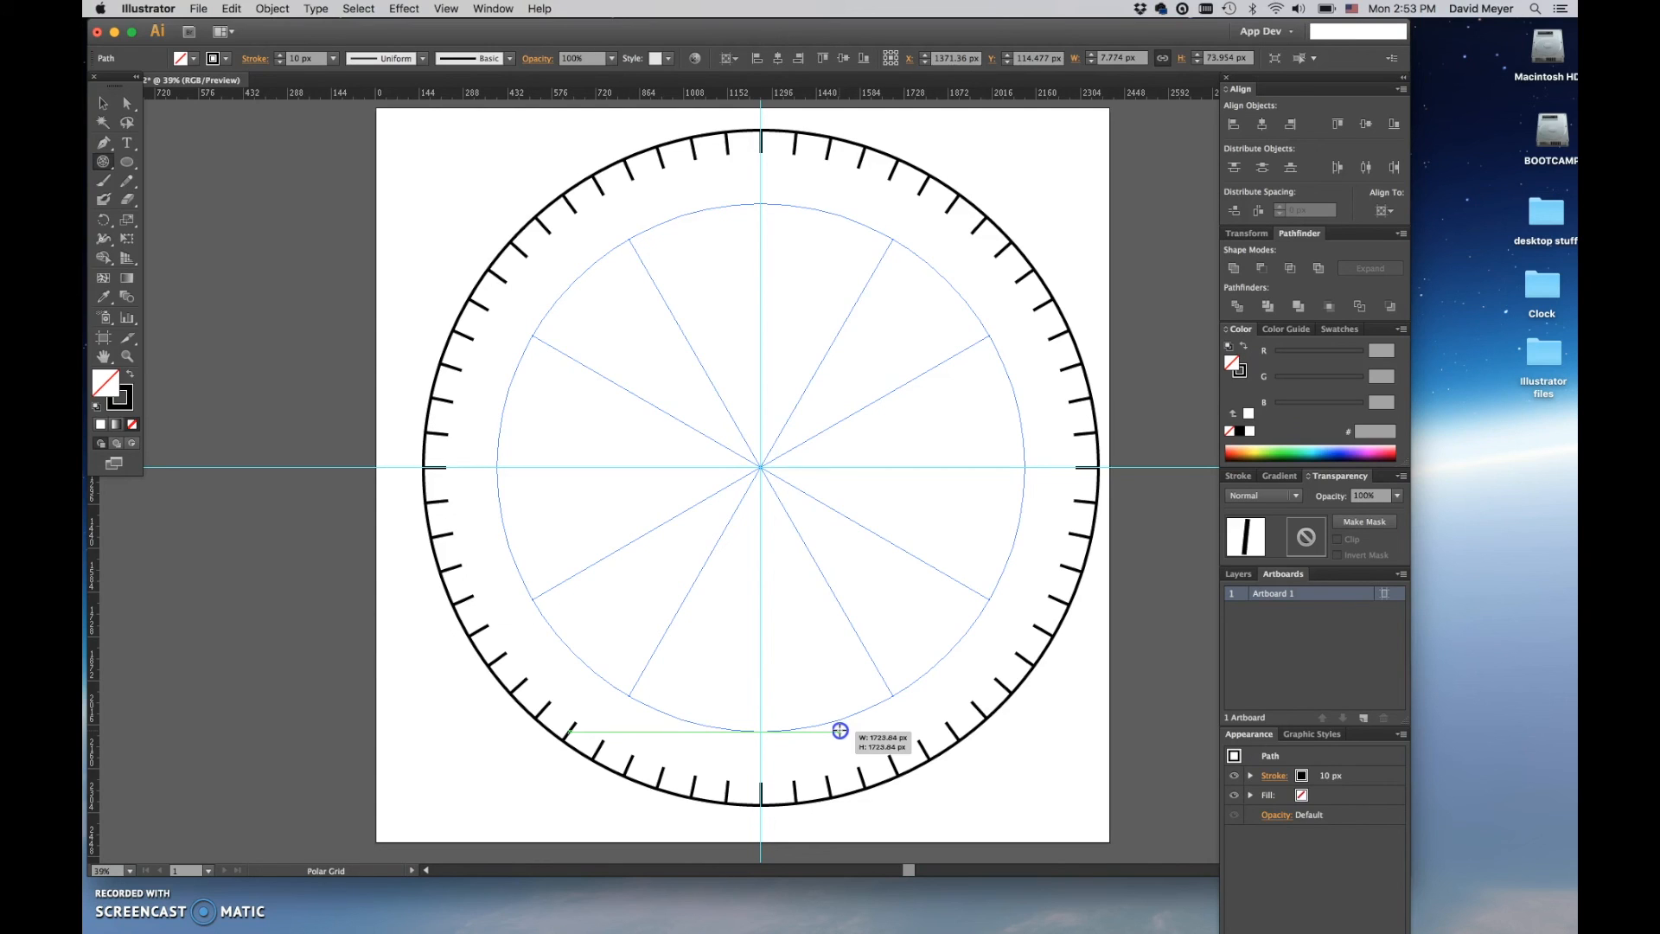
pyautogui.moveTo(840, 730); pyautogui.dragTo(840, 730)
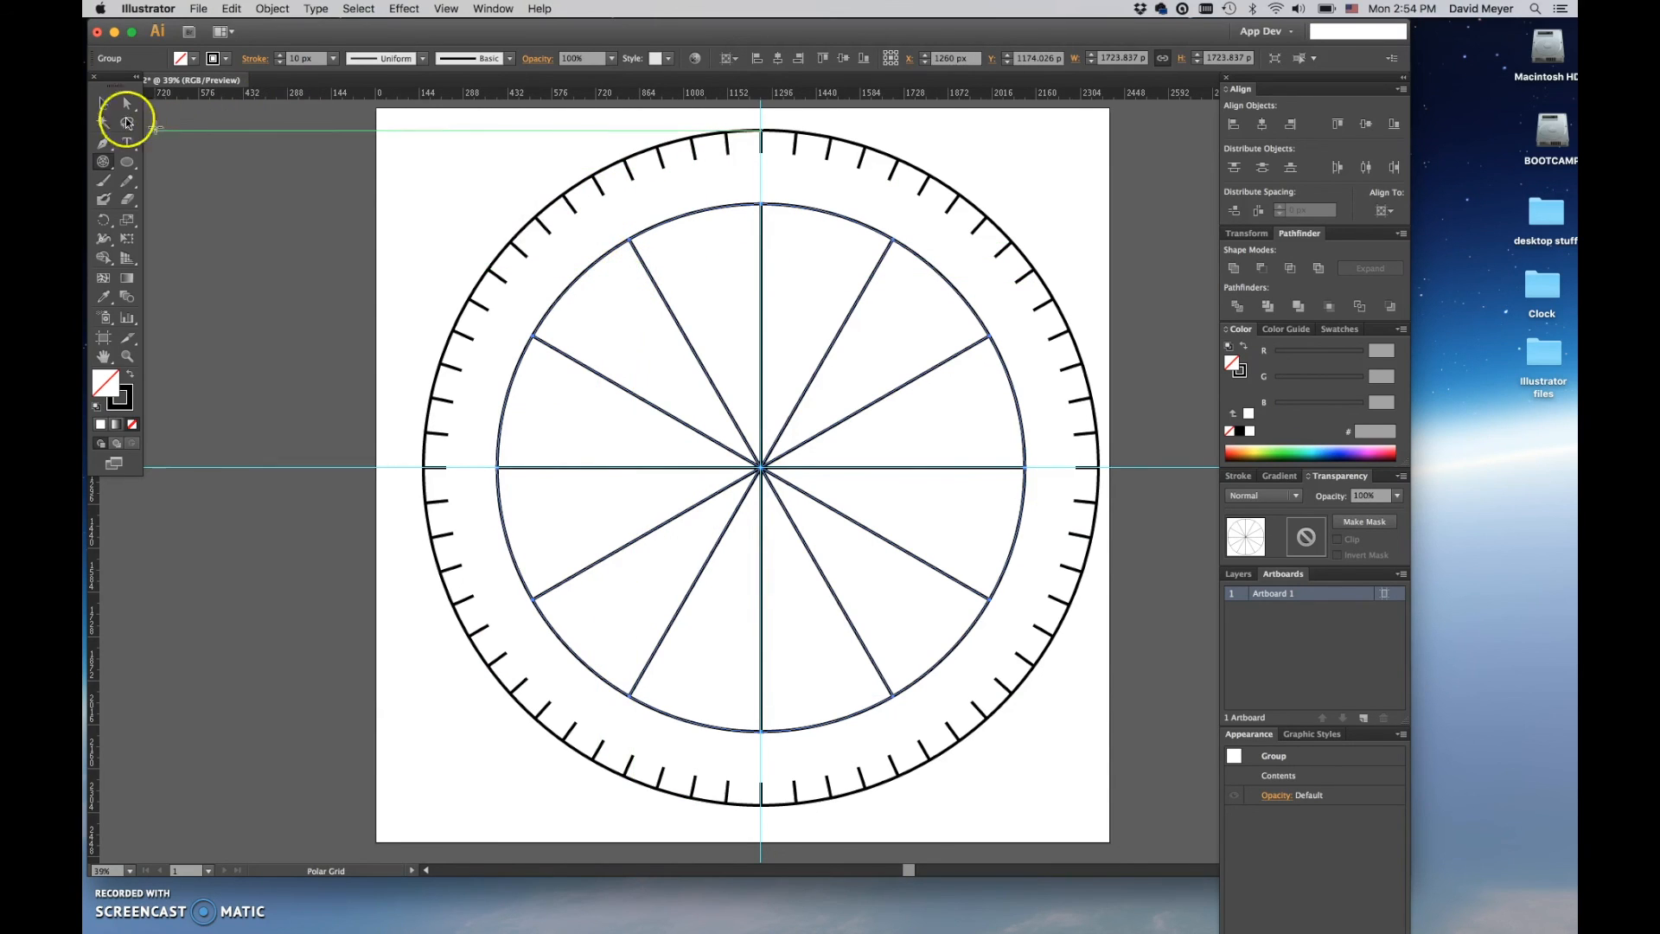
# Select the clock circle, all tick marks and the polar grid, and lock them.
pyautogui.click(102, 103)
pyautogui.moveTo(336, 124); pyautogui.dragTo(1146, 840)
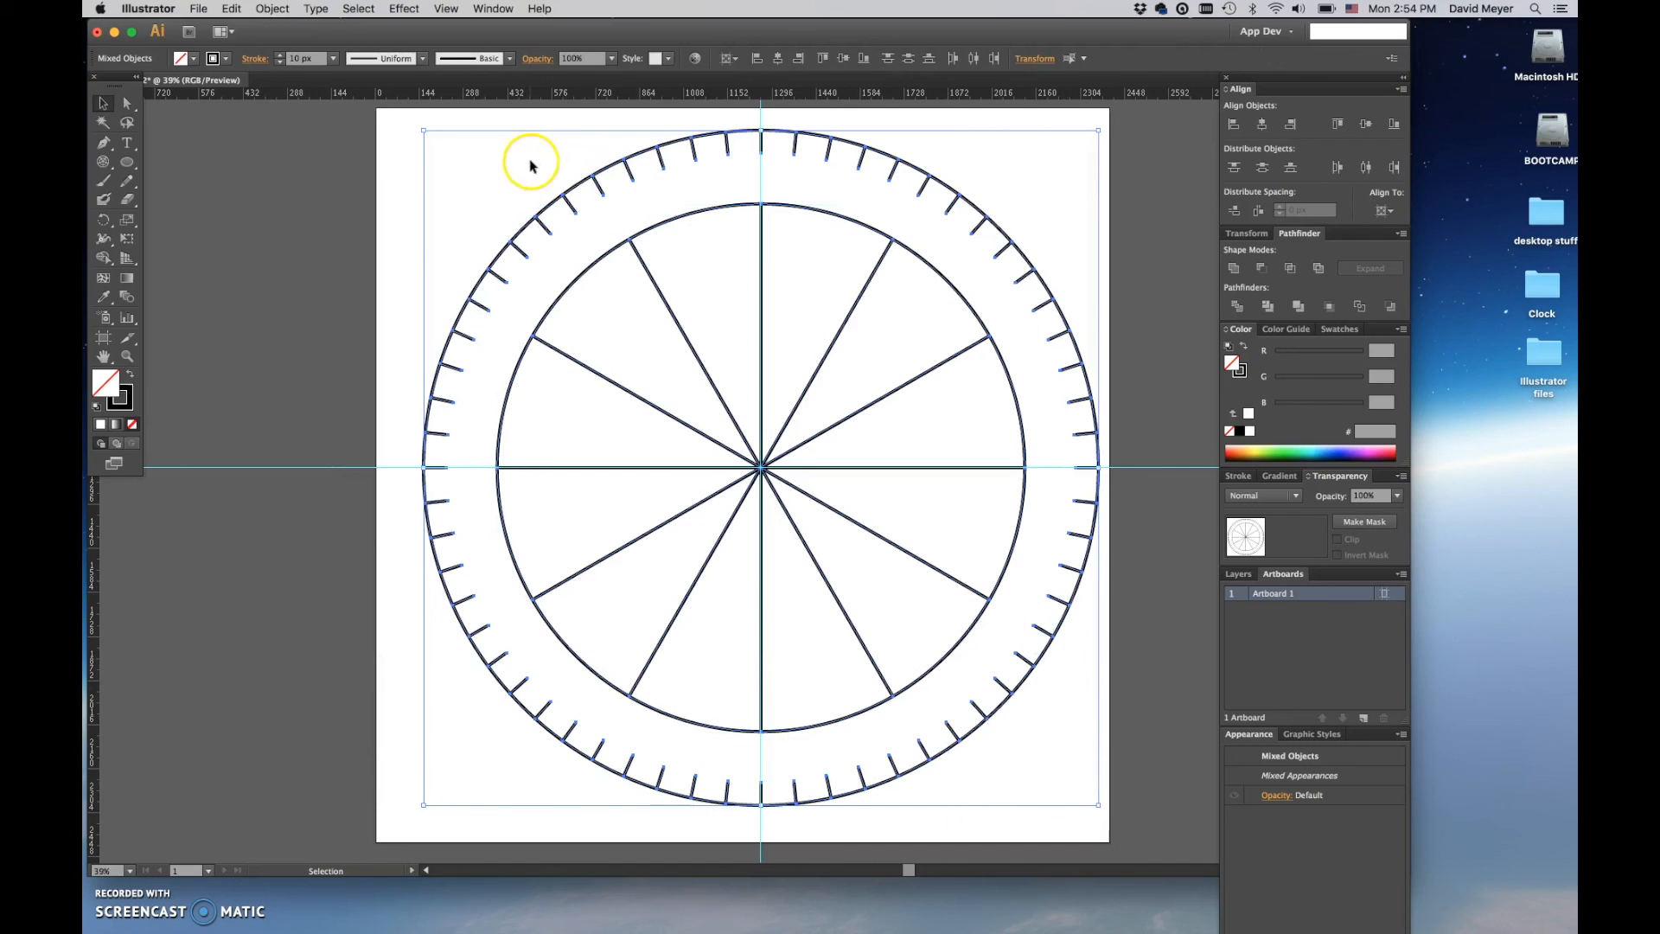
pyautogui.click(382, 124)
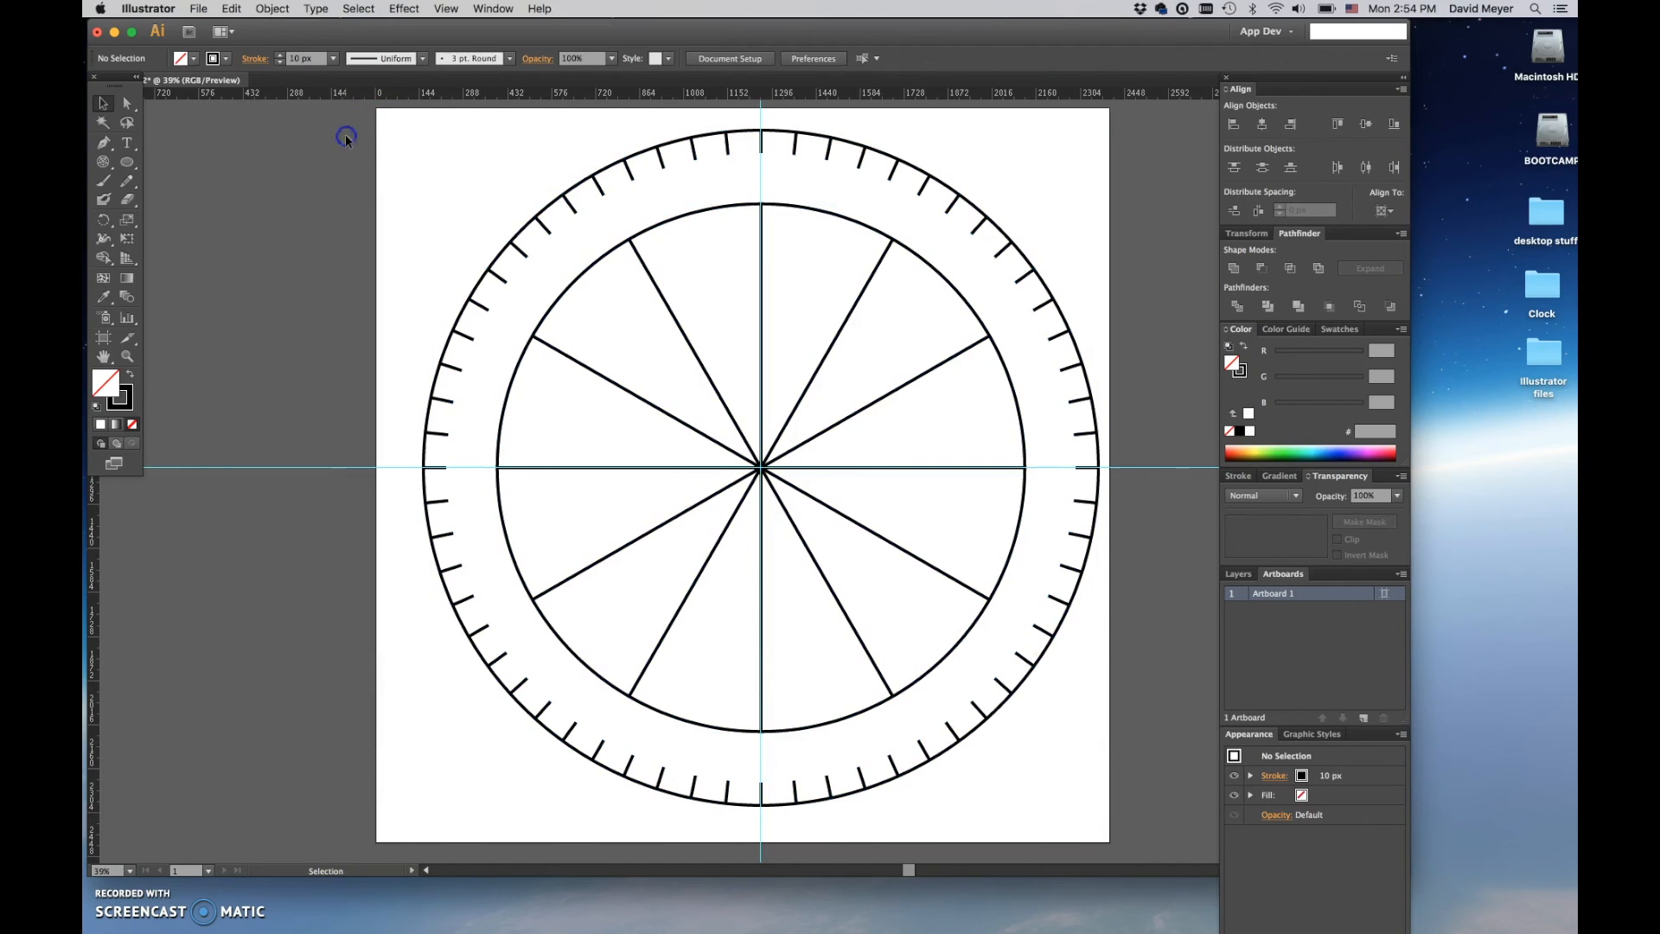
pyautogui.moveTo(413, 123); pyautogui.dragTo(1132, 839)
pyautogui.click(270, 8)
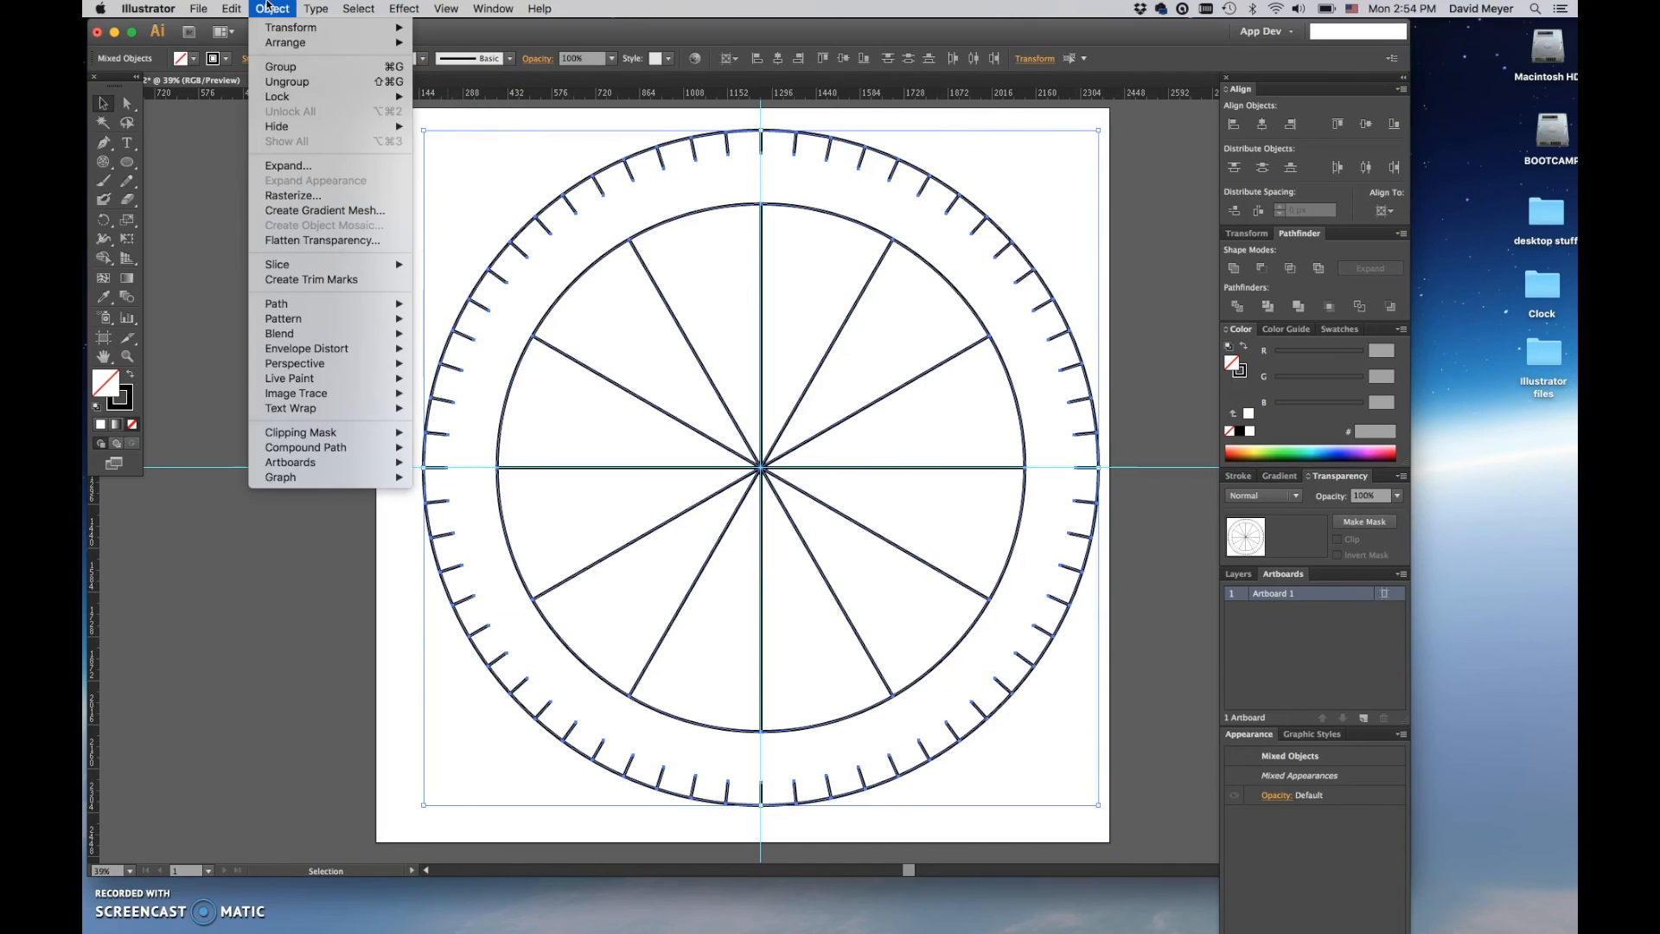
pyautogui.moveTo(288, 102)
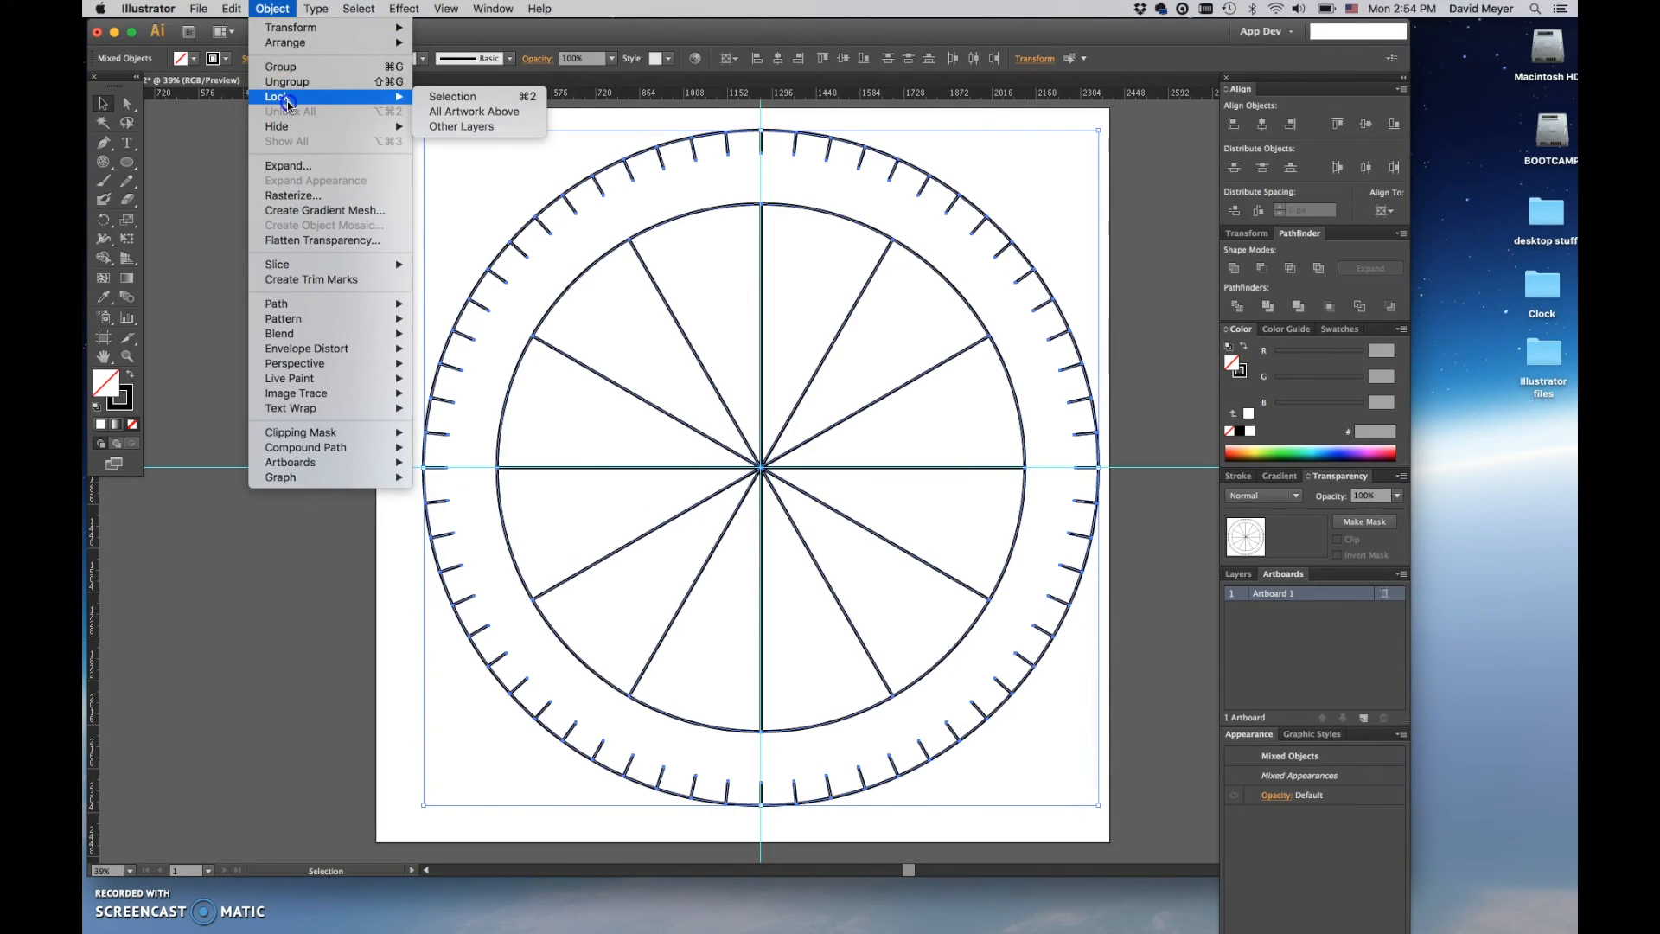
pyautogui.click(436, 98)
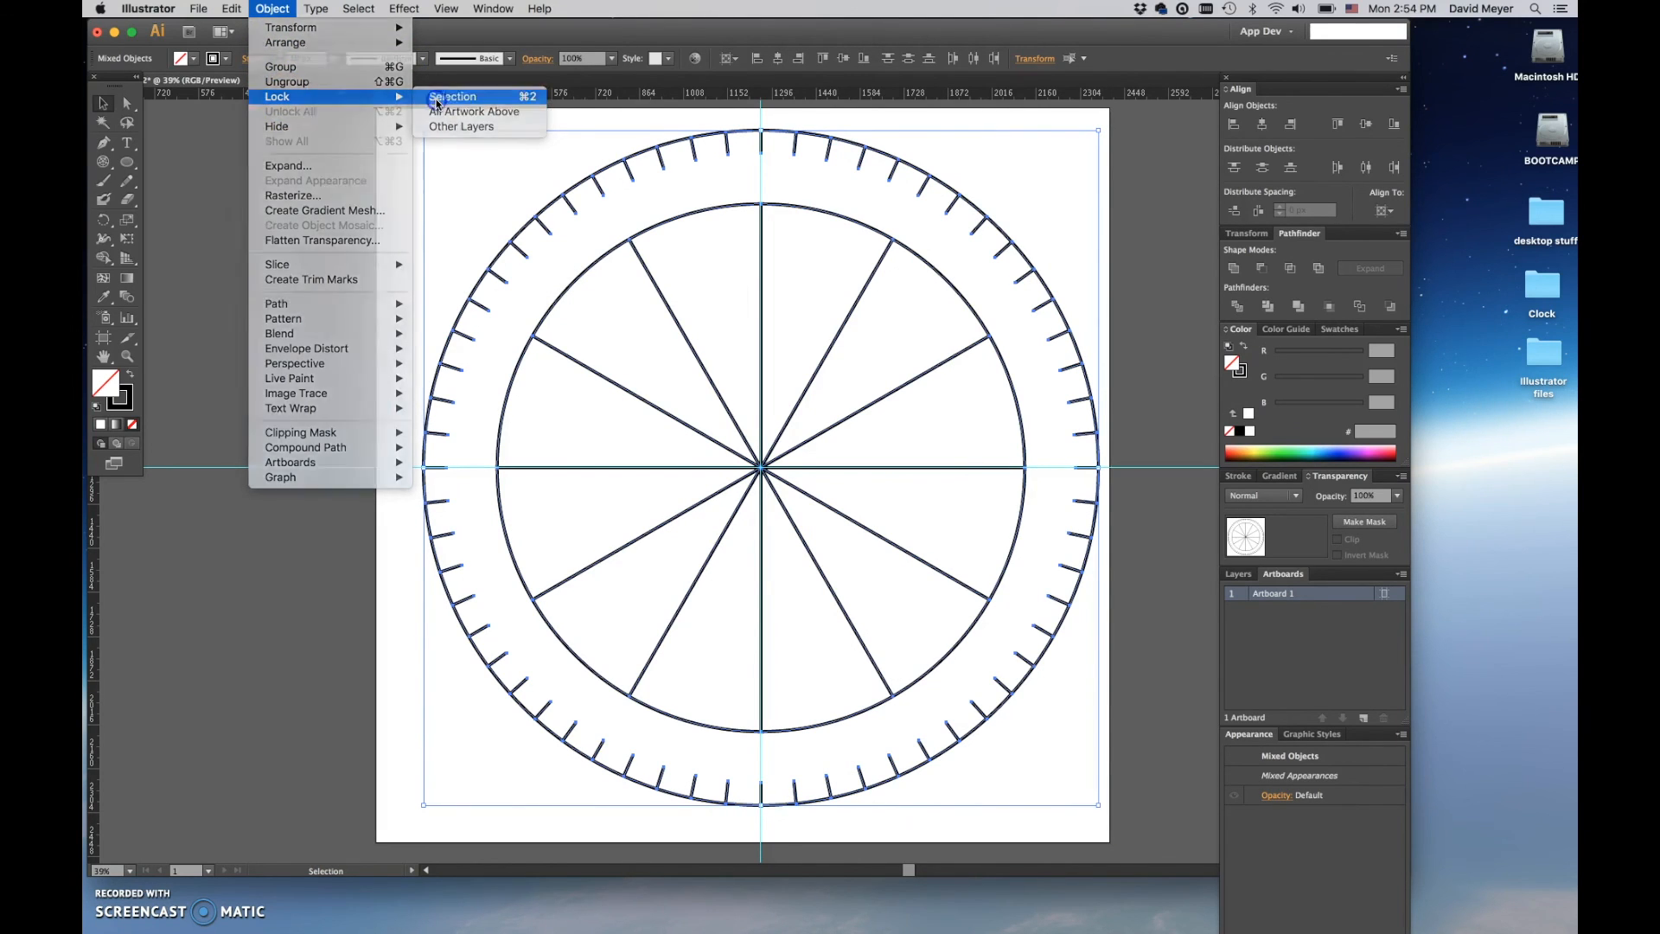